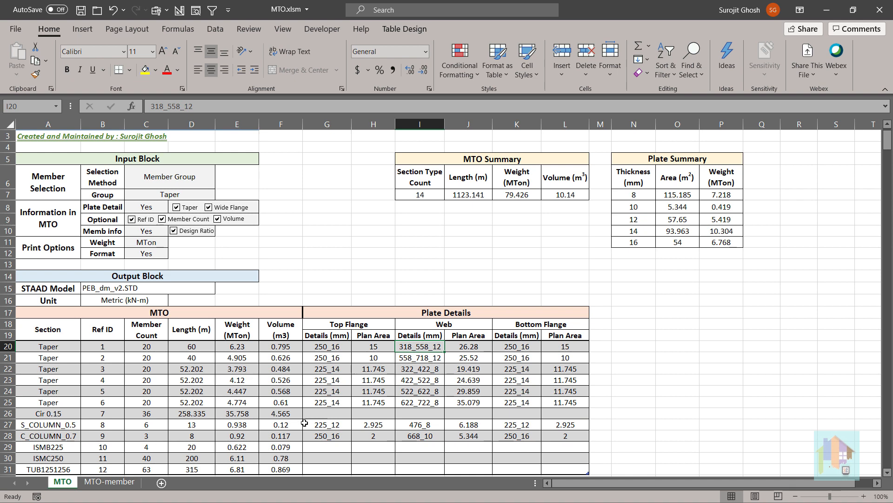
# View the rendered PEB_dm_v2 frame alongside the first Taper row of the material take-off table.
pyautogui.click(113, 484)
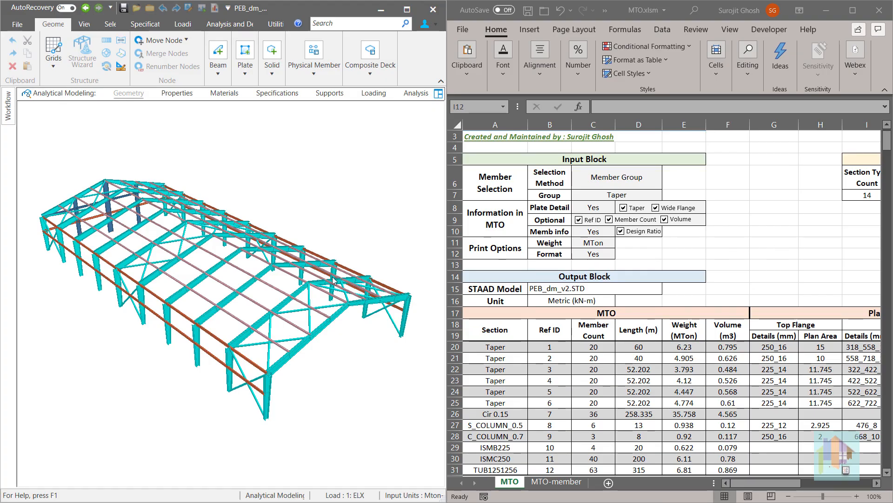
pyautogui.moveTo(333, 280); pyautogui.dragTo(251, 291, button='middle')
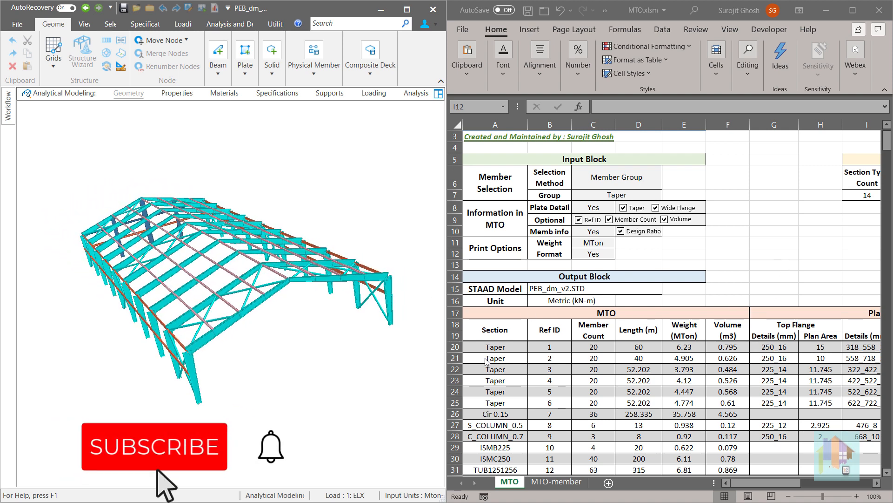
pyautogui.click(456, 347)
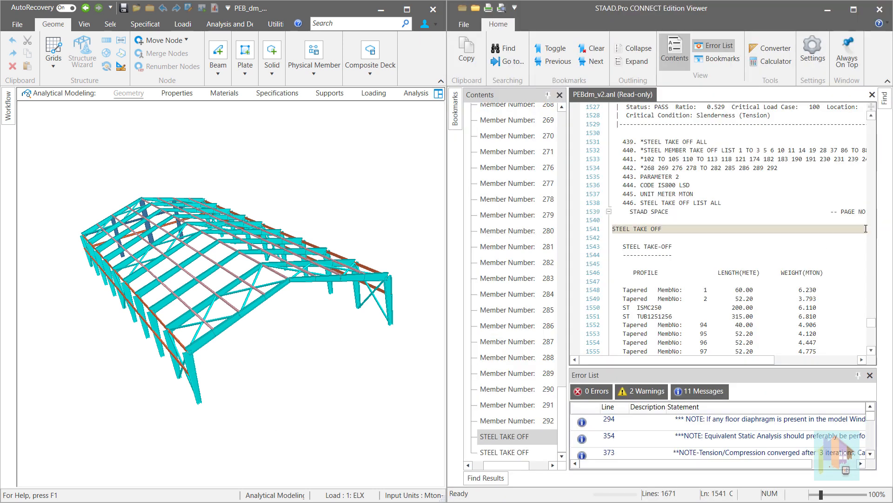
# Examine the overall steel take-off in the analysis output and the Tapered I dimensions of section reference 1.
pyautogui.scroll(-2, 853, 239)
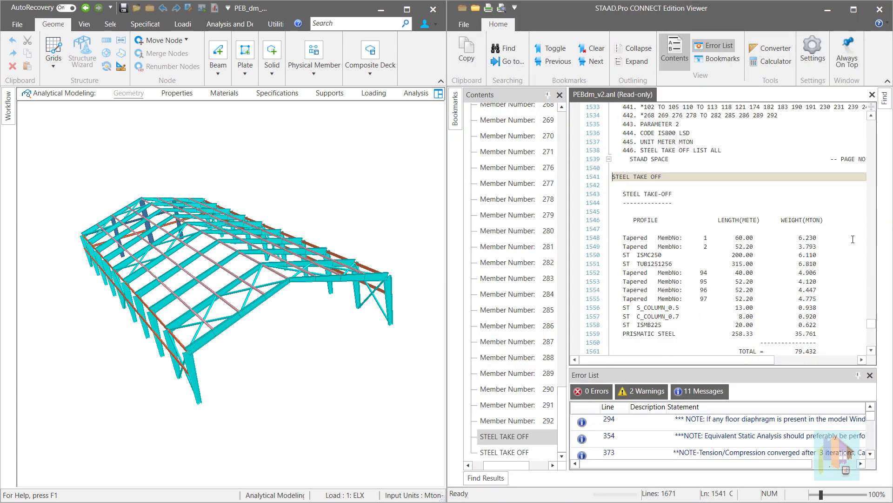
pyautogui.scroll(-2, 853, 239)
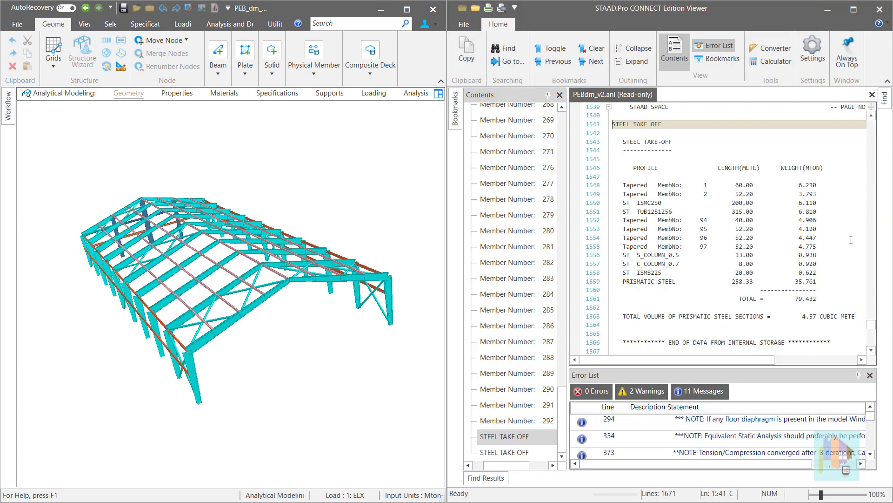
pyautogui.click(170, 94)
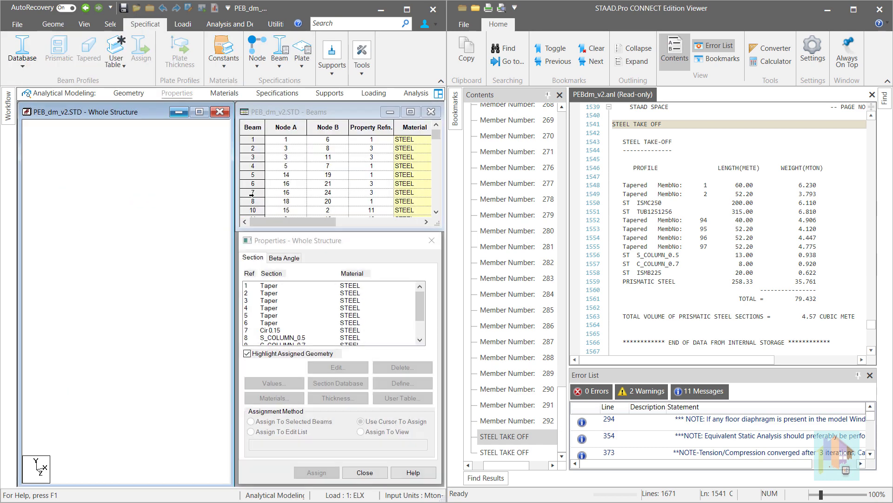
pyautogui.doubleClick(269, 286)
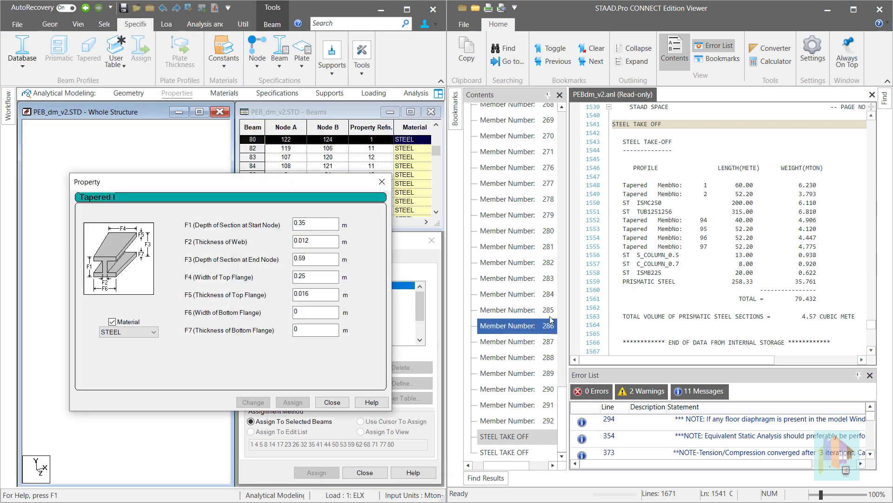
# Examine the second steel take-off in the analysis output, including its member-by-member list of lengths and weights.
pyautogui.scroll(-1, 694, 255)
pyautogui.scroll(-1, 693, 256)
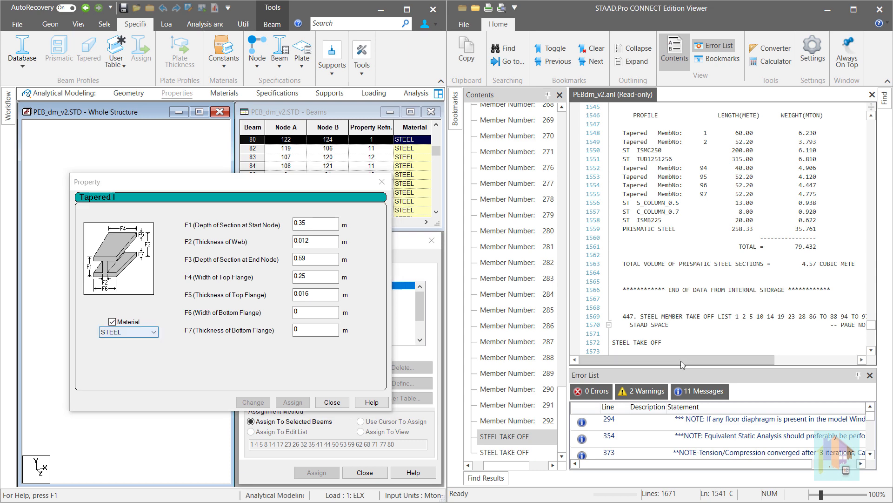
pyautogui.click(523, 452)
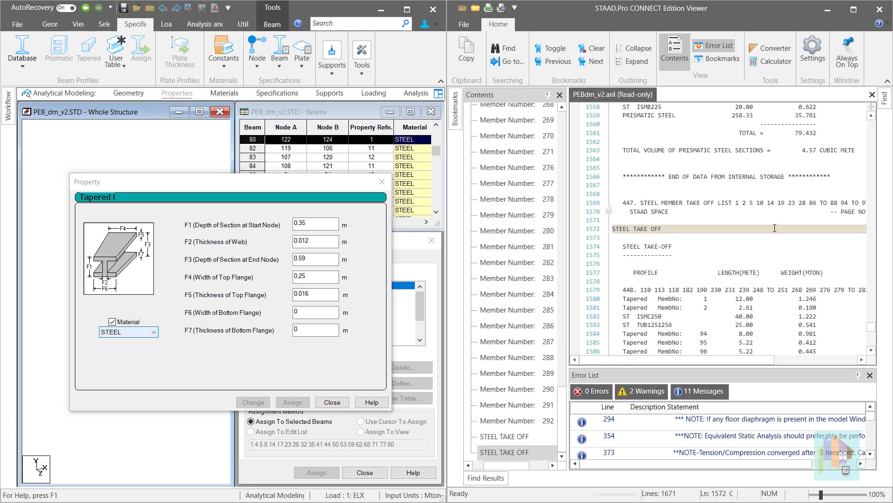
pyautogui.scroll(-8, 763, 229)
pyautogui.scroll(-6, 763, 229)
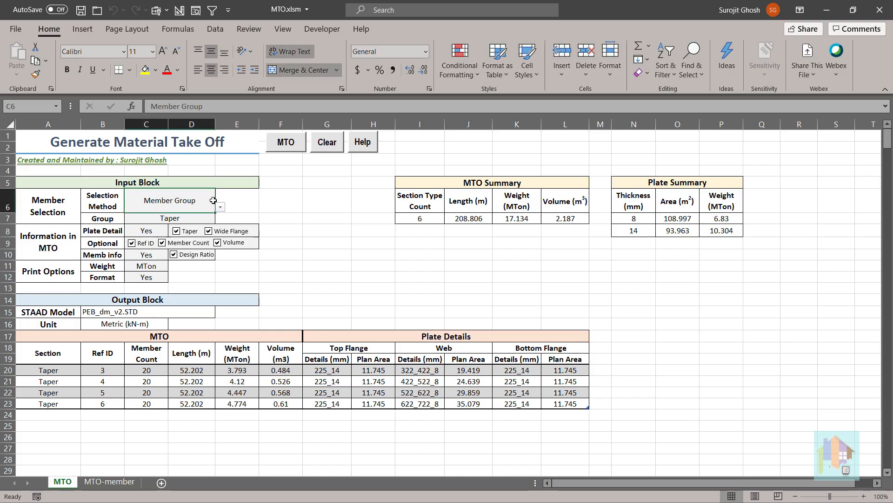
# In the Excel MTO workbook, set the selection method to All Member and generate the material take-off.
pyautogui.click(204, 197)
pyautogui.click(220, 207)
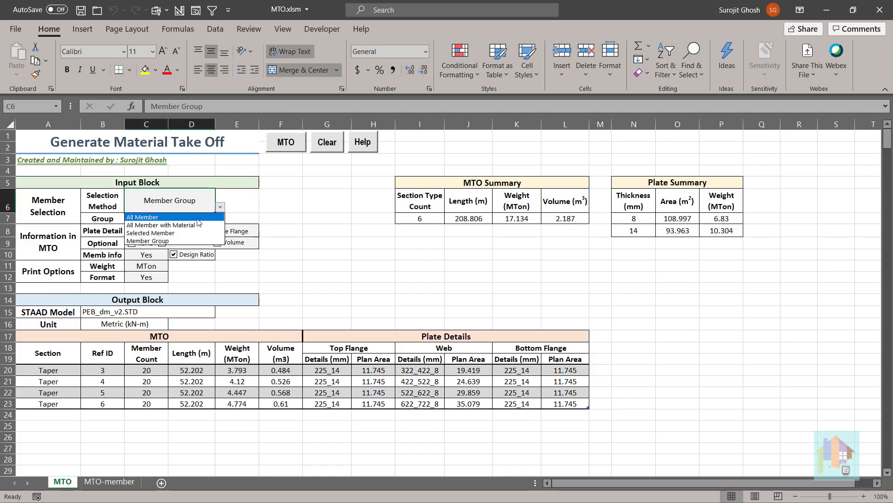
pyautogui.click(197, 218)
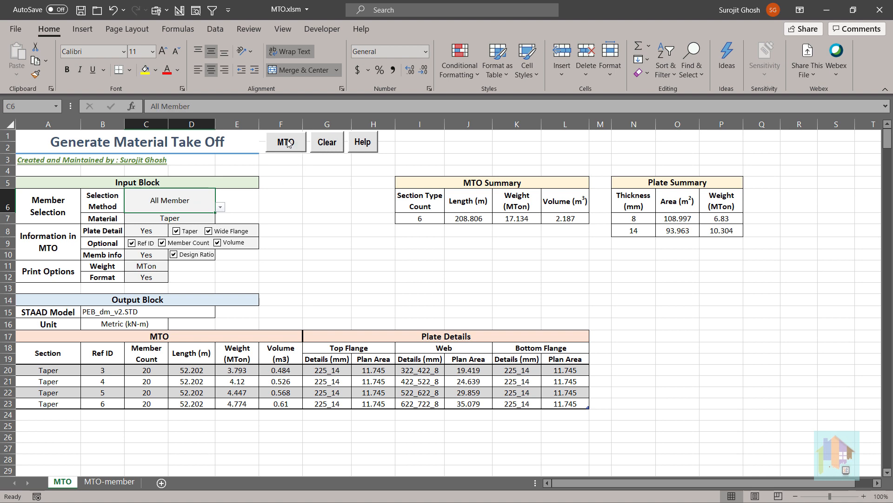
pyautogui.click(288, 143)
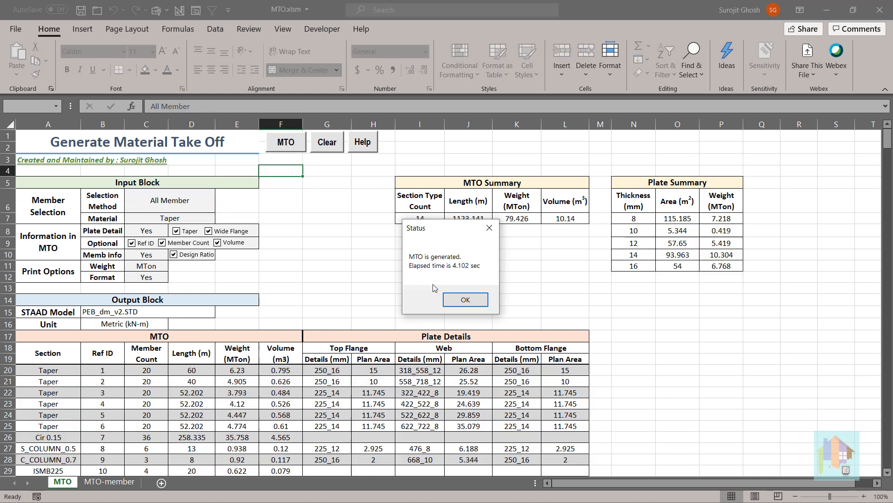
pyautogui.click(466, 300)
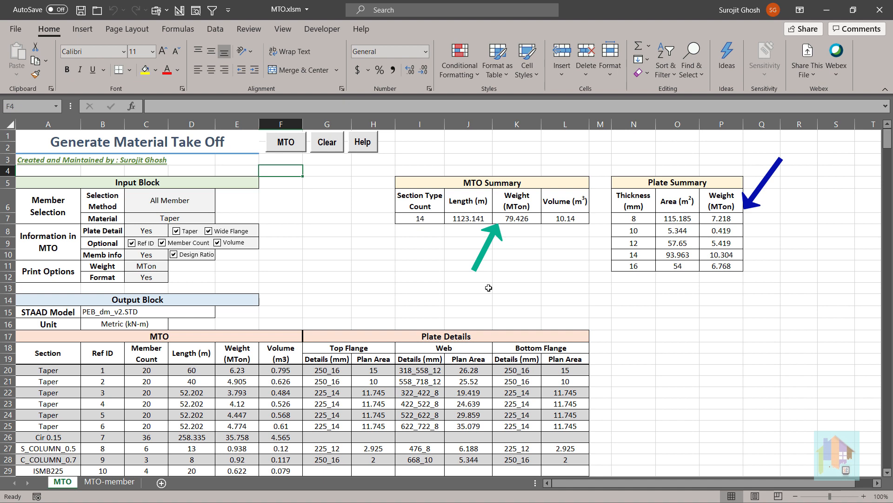
# Review the member sections, lengths, weights and design ratios on the MTO-member sheet.
pyautogui.click(120, 483)
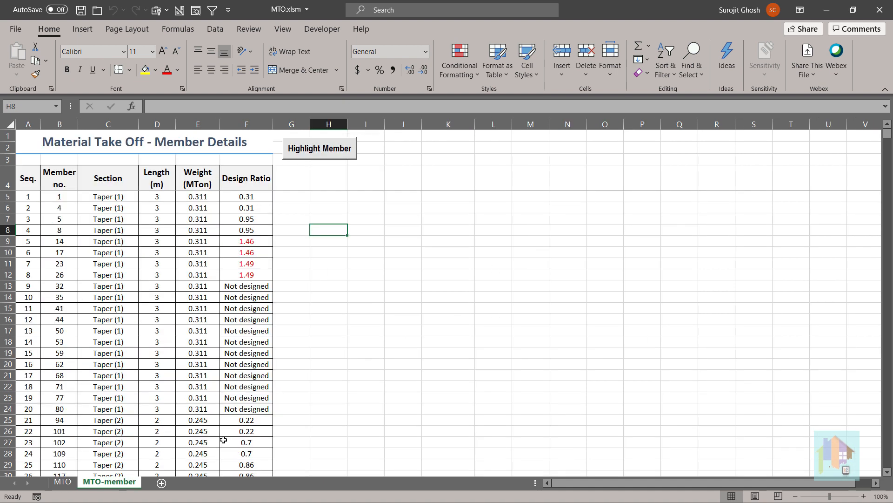
pyautogui.scroll(-1, 330, 403)
pyautogui.scroll(-2, 330, 403)
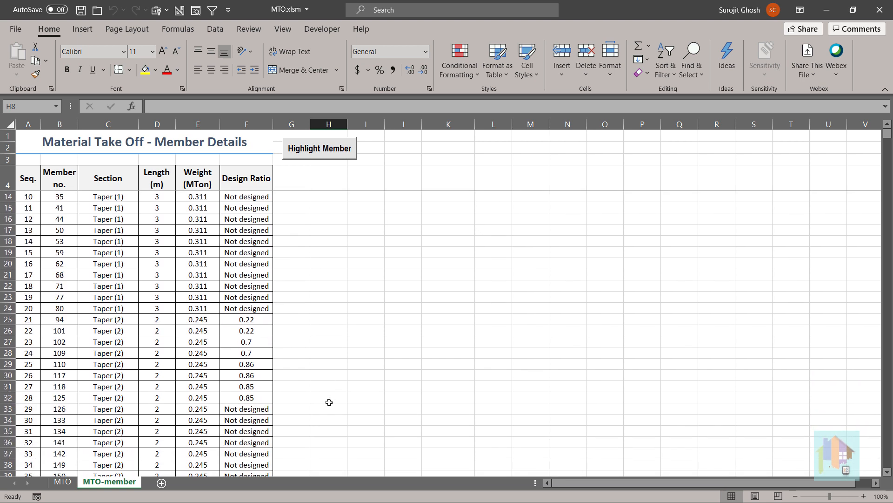
pyautogui.scroll(-2, 329, 402)
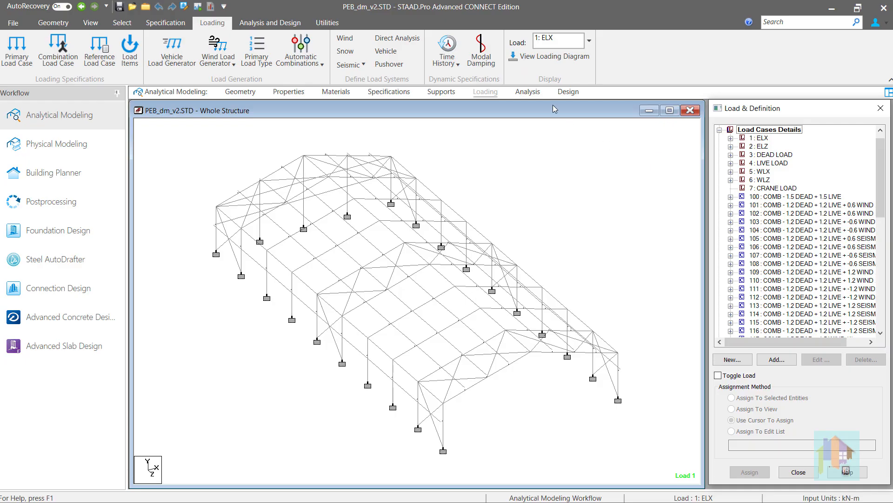
# Switch to STAAD.Pro and view the MEMBER TAKE OFF and TAKE OFF descriptions among the steel design commands.
pyautogui.click(566, 93)
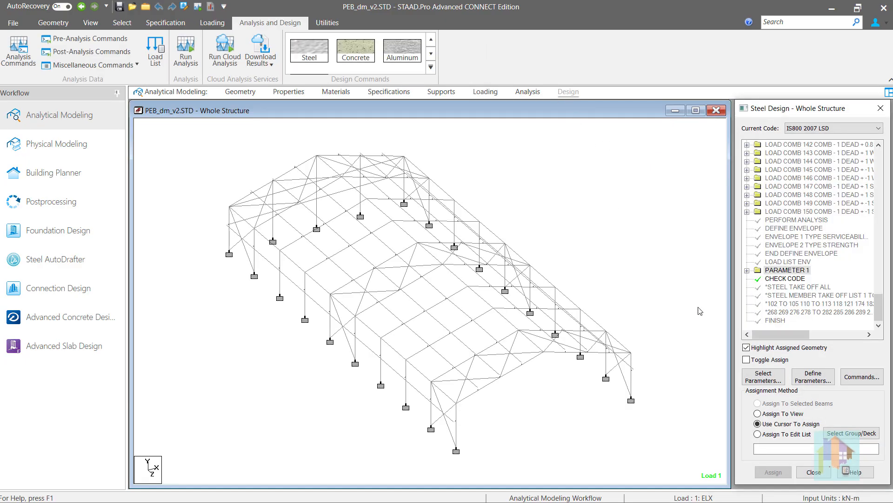
pyautogui.click(861, 377)
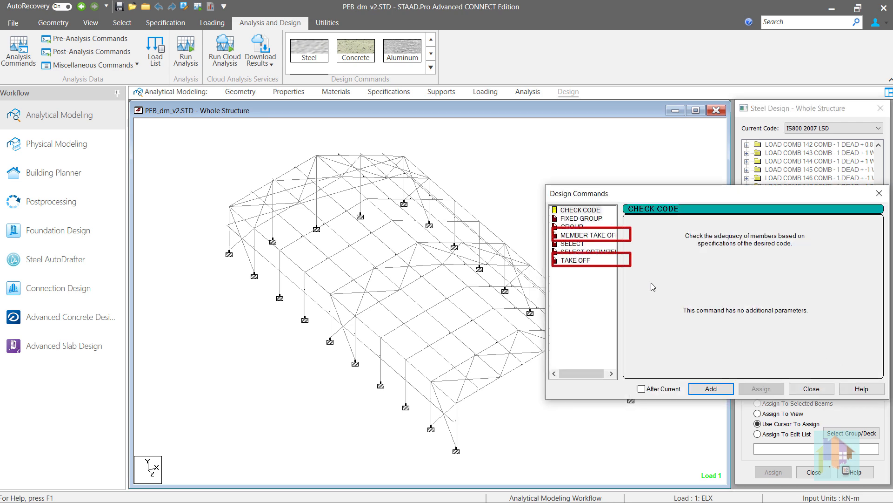
pyautogui.click(586, 236)
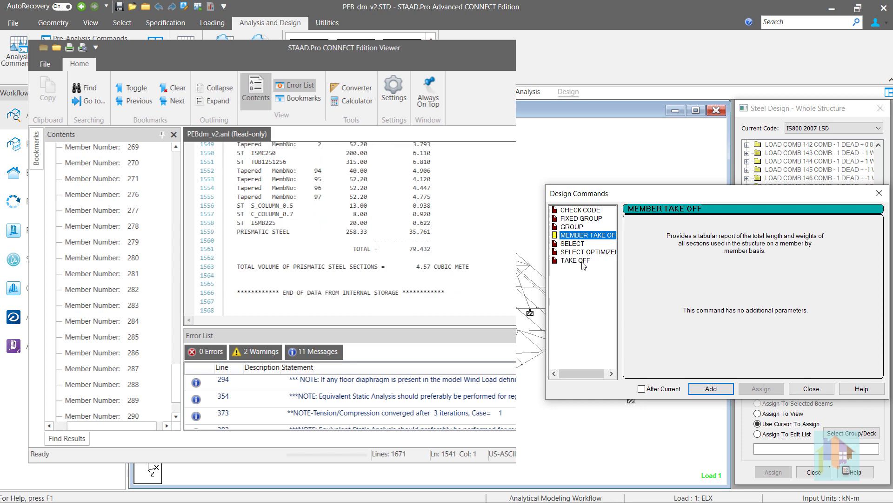
pyautogui.click(577, 260)
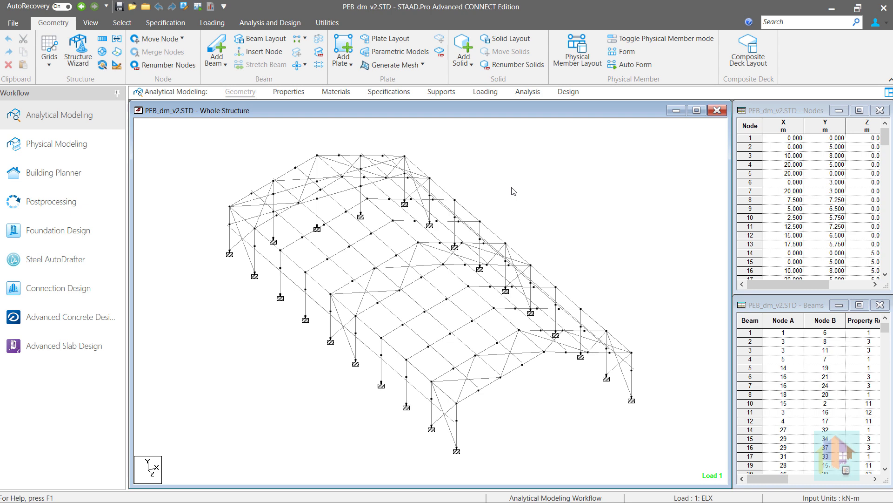
# Show the model's section properties and open a rendered view of the whole structure.
pyautogui.click(288, 92)
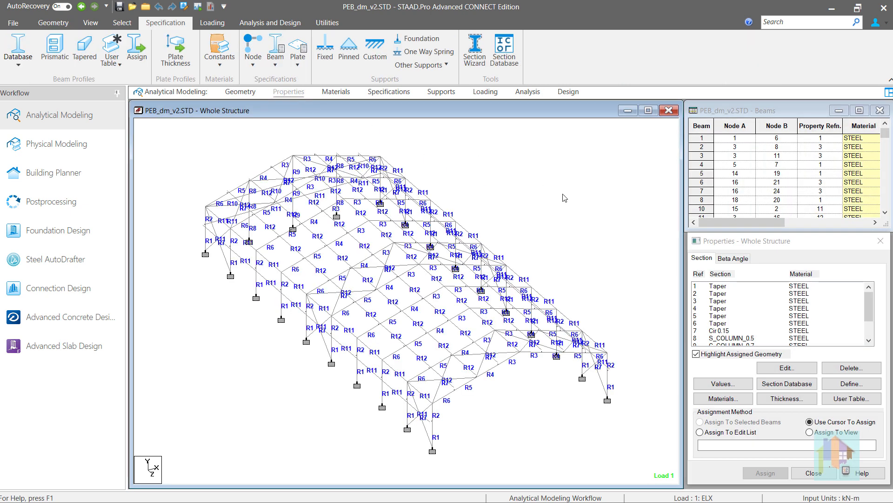
pyautogui.rightClick(564, 198)
pyautogui.click(602, 495)
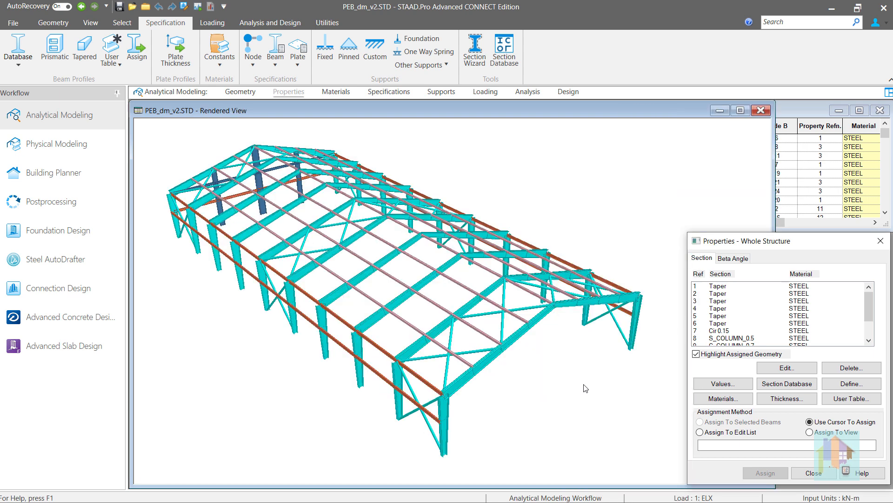
# Inspect the section assignments of Taper reference 2, S_COLUMN_0.5, TUB1251256 and Cir 0.15 beside the rendered frame.
pyautogui.click(719, 295)
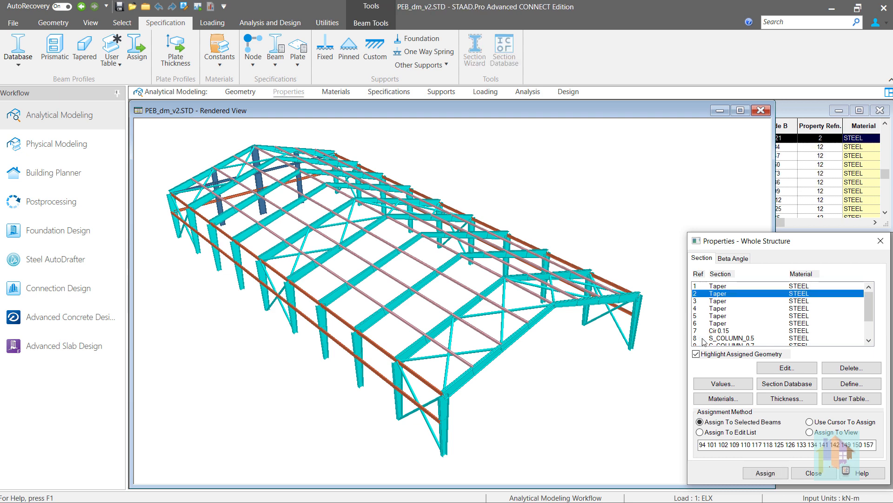
pyautogui.scroll(-2, 724, 338)
pyautogui.click(724, 309)
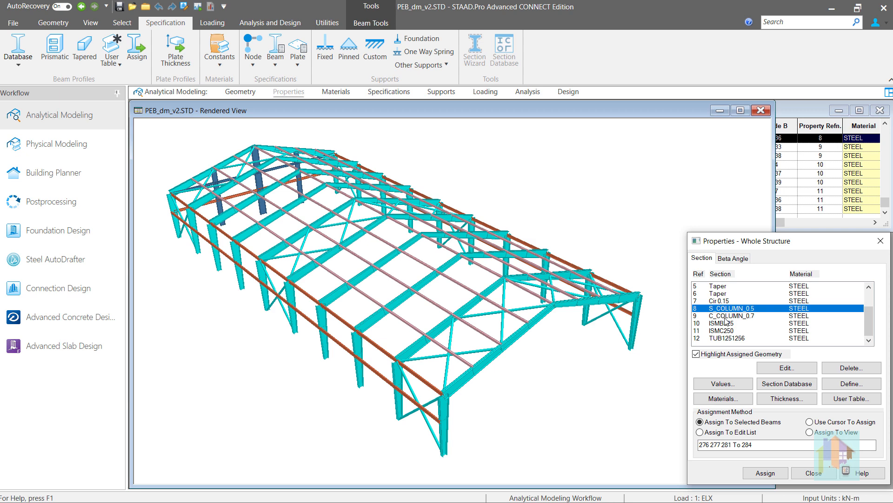
pyautogui.click(727, 338)
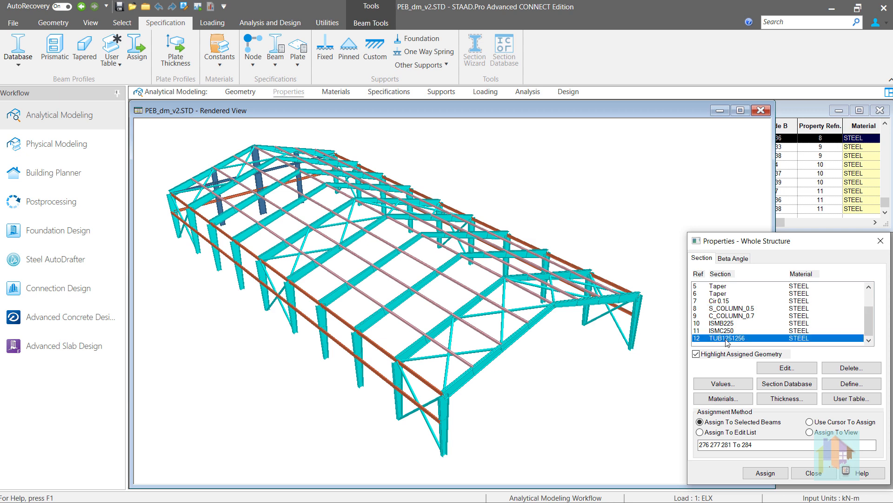
pyautogui.click(717, 301)
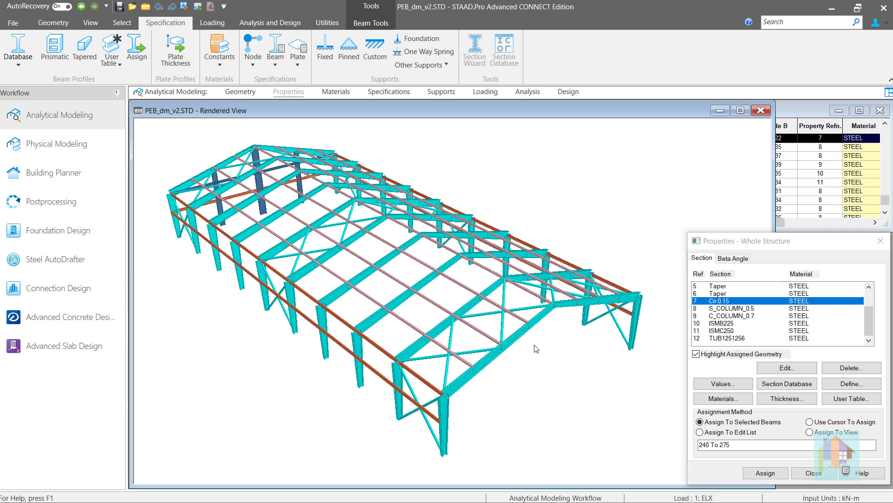
pyautogui.moveTo(537, 350); pyautogui.dragTo(583, 323, button='middle')
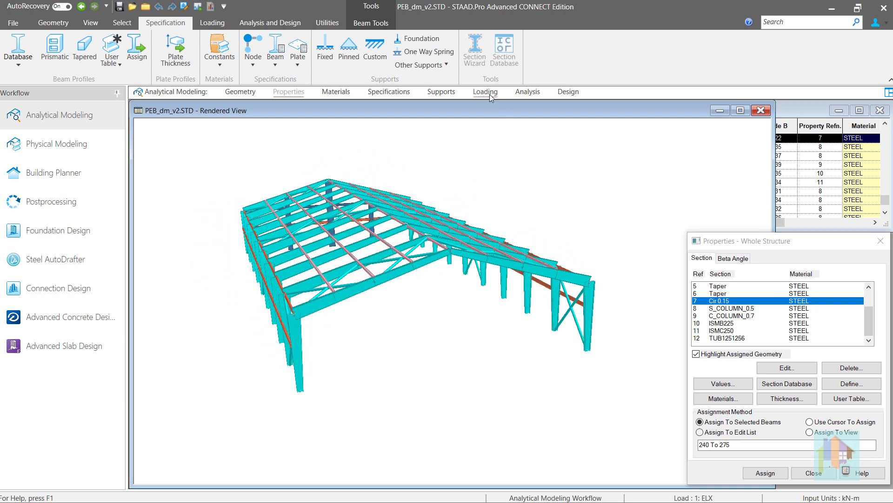
pyautogui.moveTo(435, 228); pyautogui.dragTo(447, 243, button='middle')
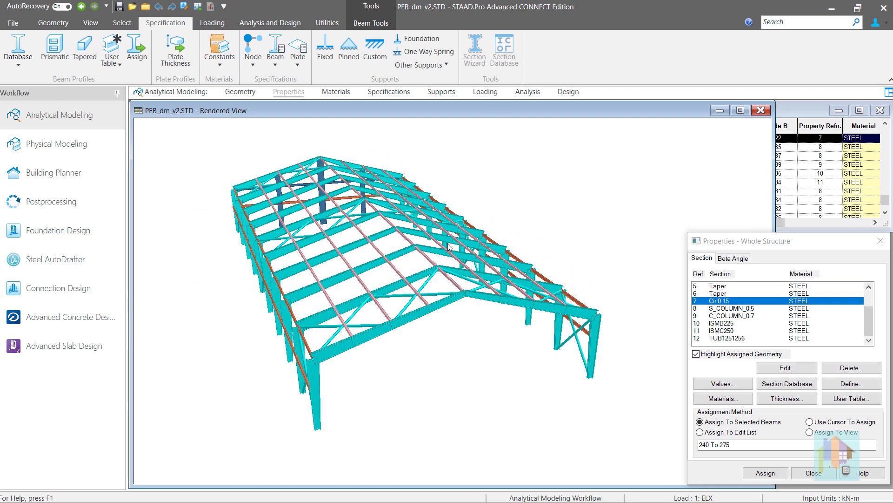
# Show the model's load case details and clear the beam selection.
pyautogui.click(486, 92)
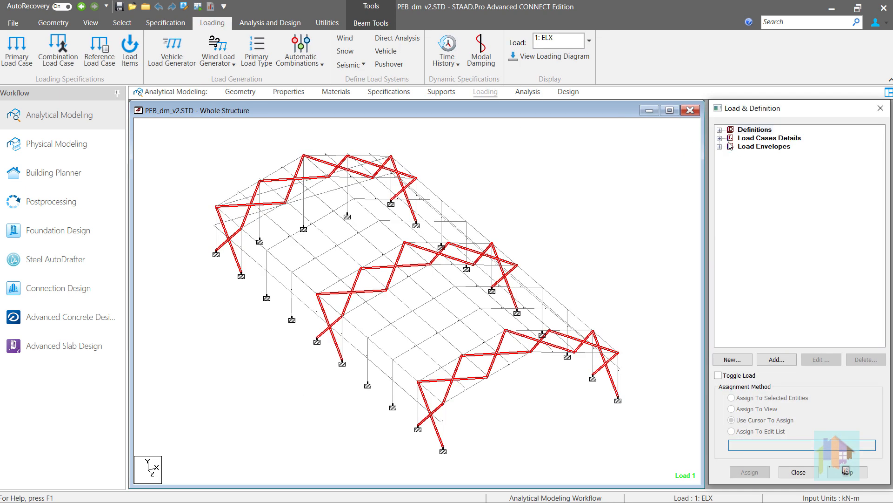
pyautogui.click(654, 190)
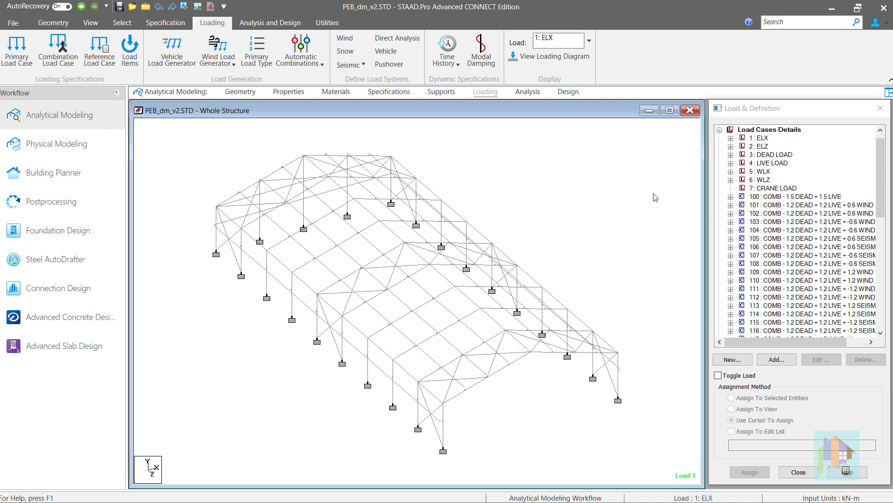
# Return to the steel design commands and review what MEMBER TAKE OFF and TAKE OFF each provide.
pyautogui.click(563, 95)
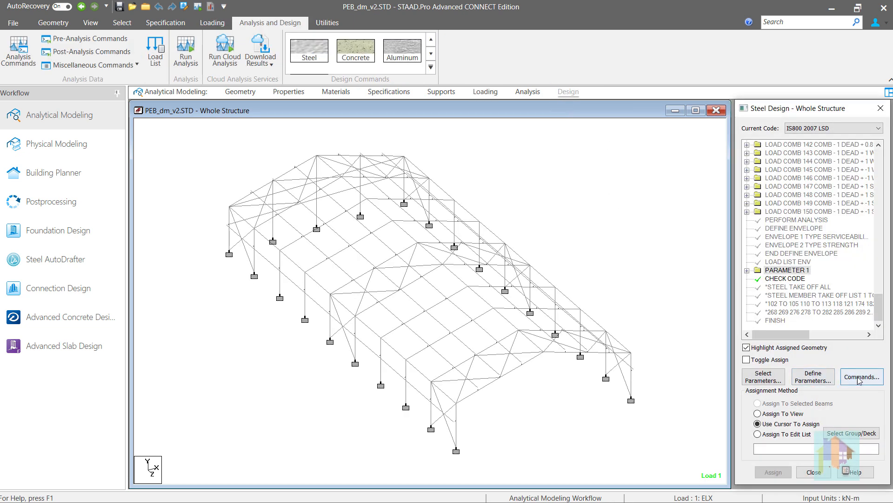
pyautogui.click(859, 378)
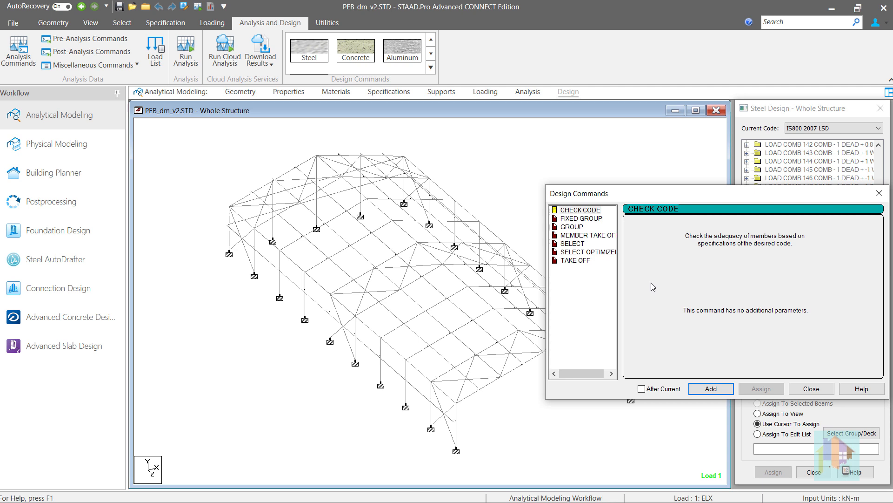
pyautogui.click(585, 235)
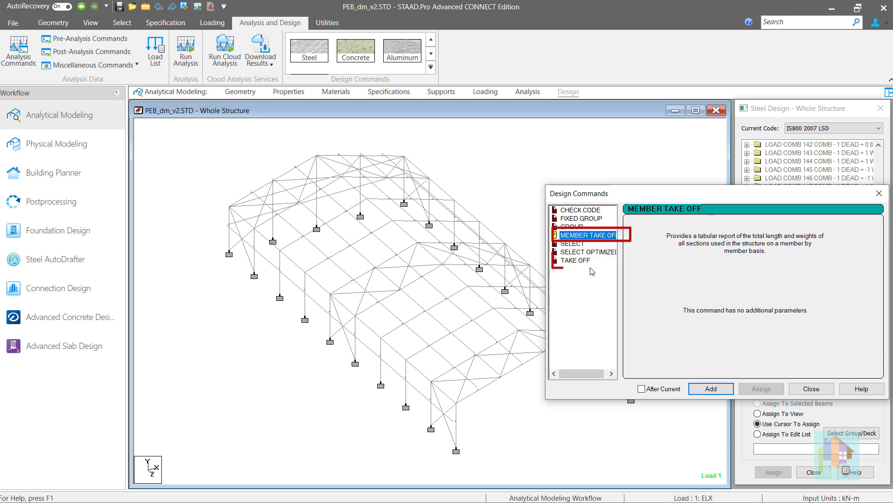
pyautogui.click(577, 260)
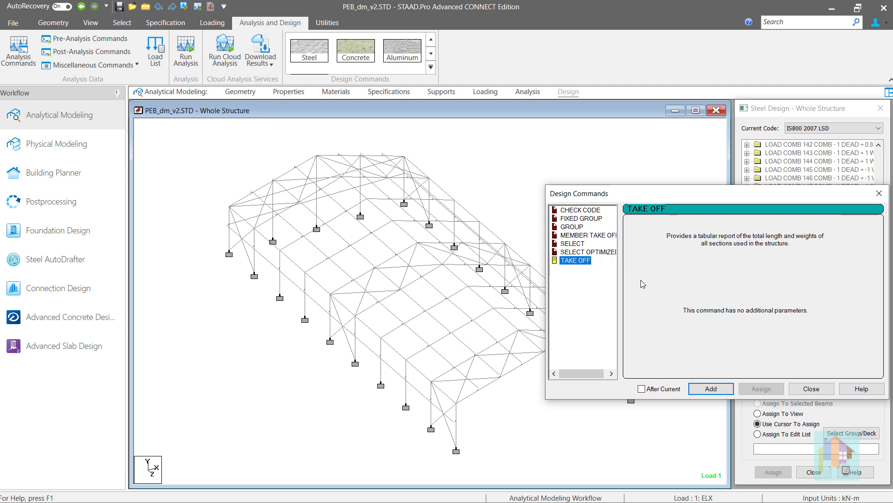
# Review the descriptions of the SELECT OPTIMIZED, GROUP and MEMBER TAKE OFF design commands.
pyautogui.click(580, 244)
pyautogui.click(588, 252)
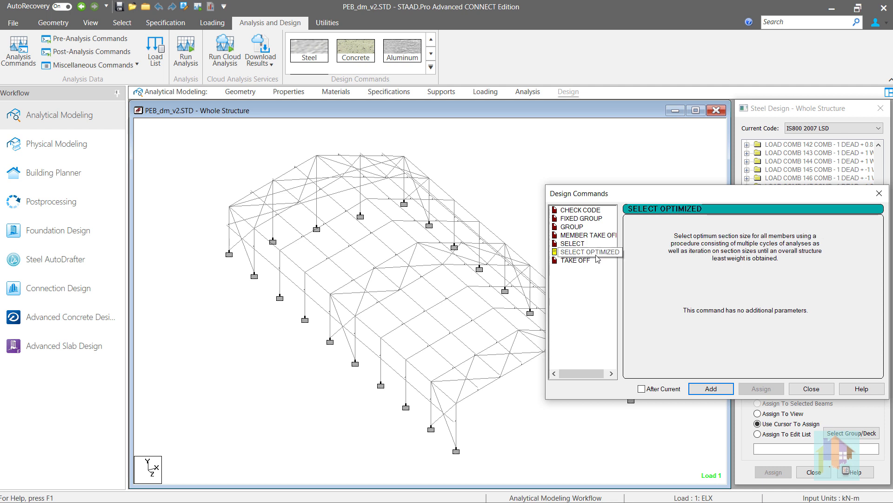
pyautogui.press('Up')
pyautogui.press('Up')
pyautogui.press('Up')
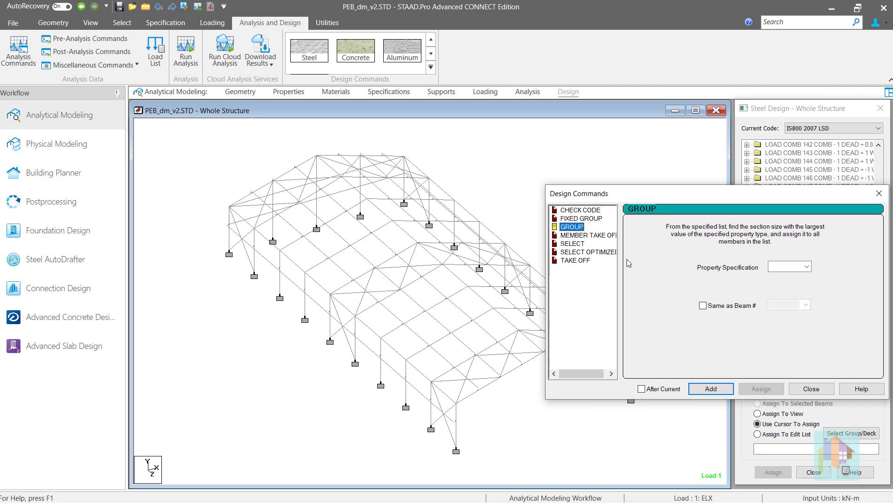
pyautogui.click(611, 239)
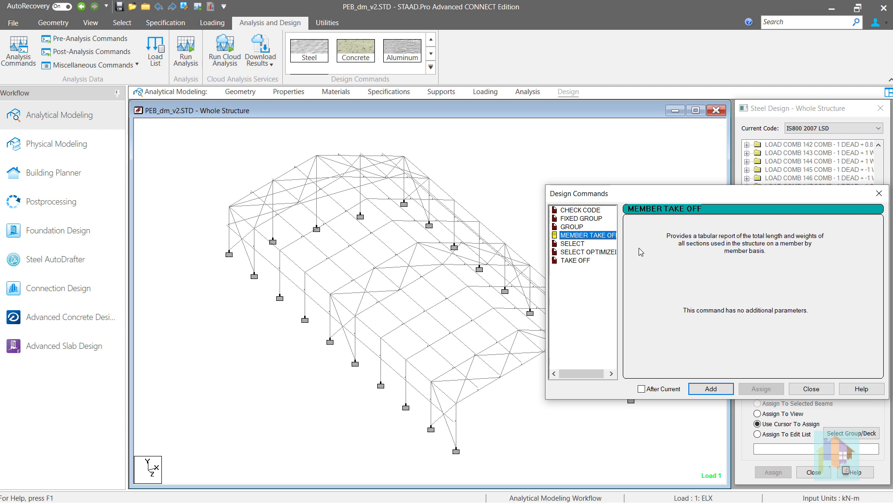
# Add the TAKE OFF command to the steel design and assign it to all members in the view.
pyautogui.click(576, 261)
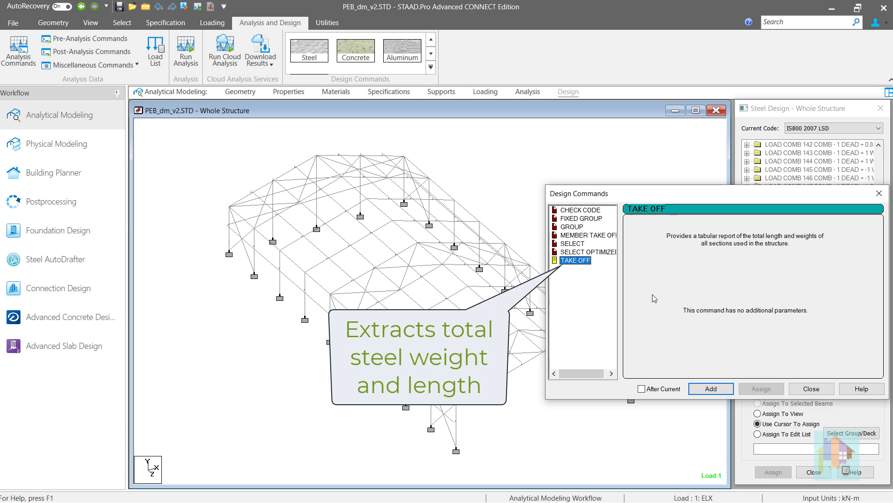
pyautogui.click(711, 389)
pyautogui.click(812, 388)
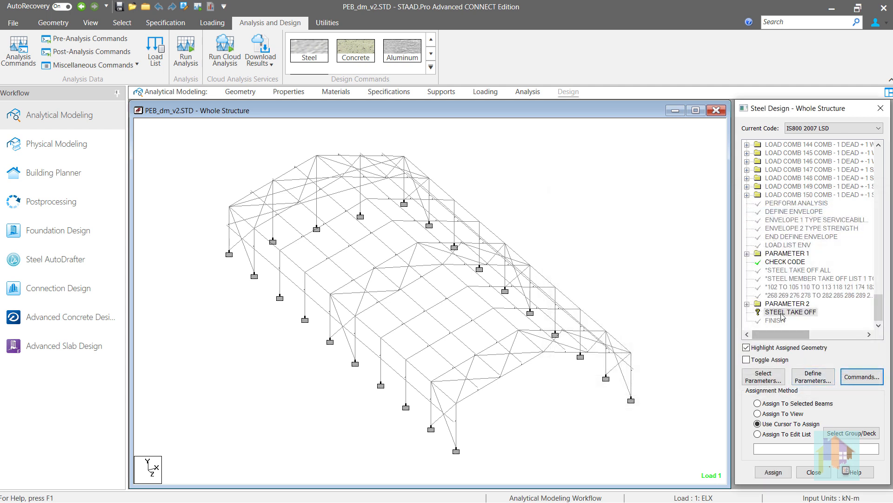
pyautogui.click(757, 413)
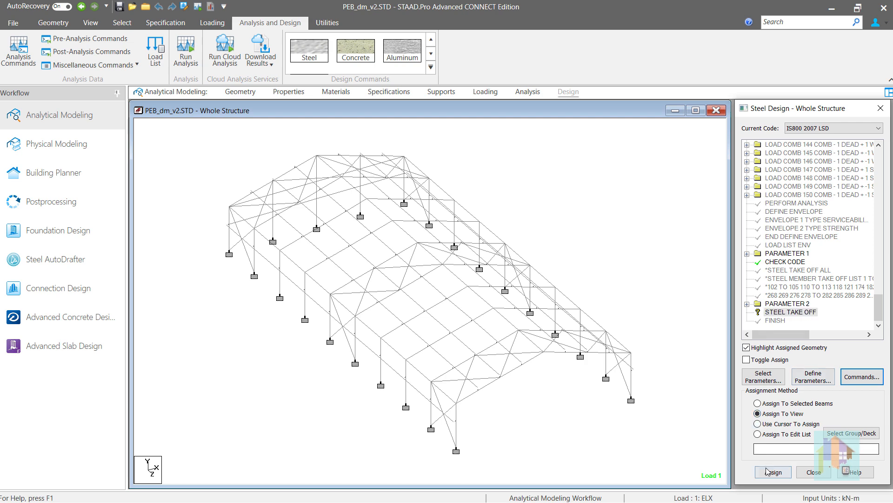
pyautogui.click(773, 472)
pyautogui.click(813, 325)
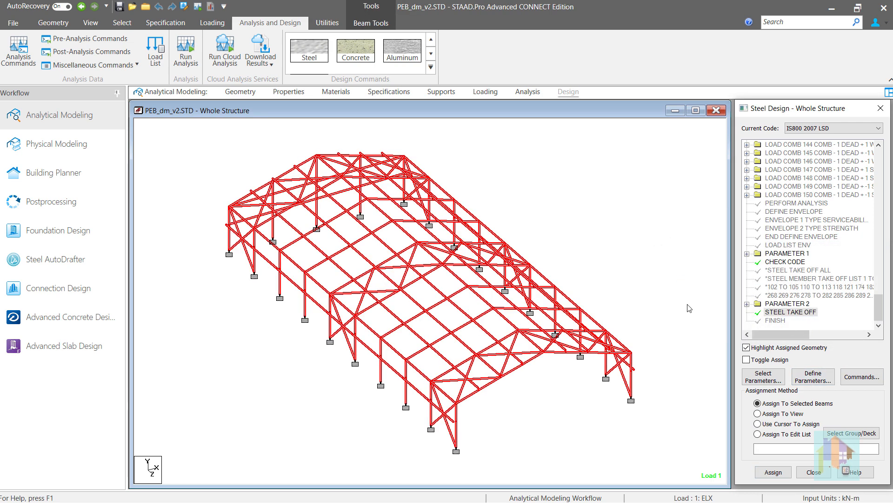
# Save the modified structure, run the analysis and design, and open the output file.
pyautogui.click(198, 7)
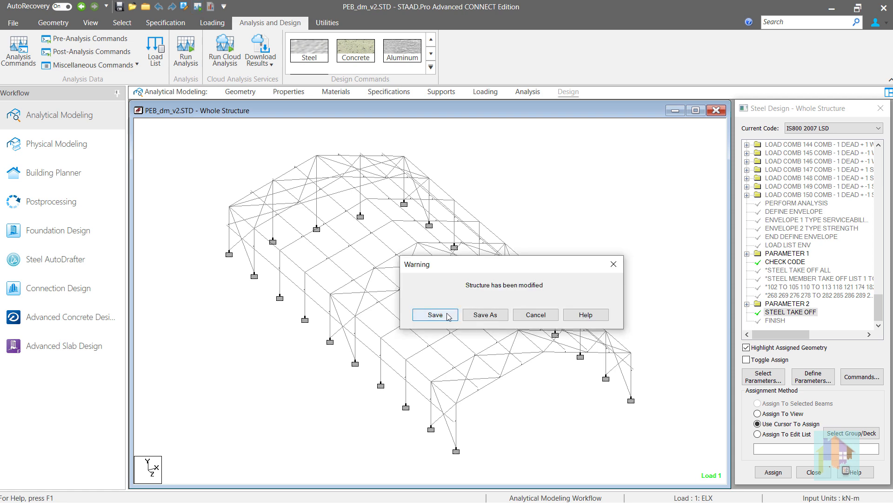
pyautogui.click(435, 315)
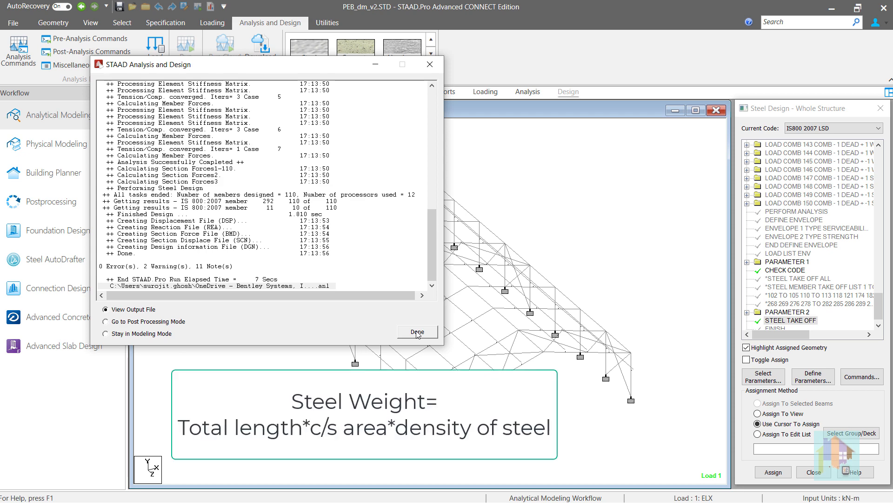
pyautogui.click(417, 332)
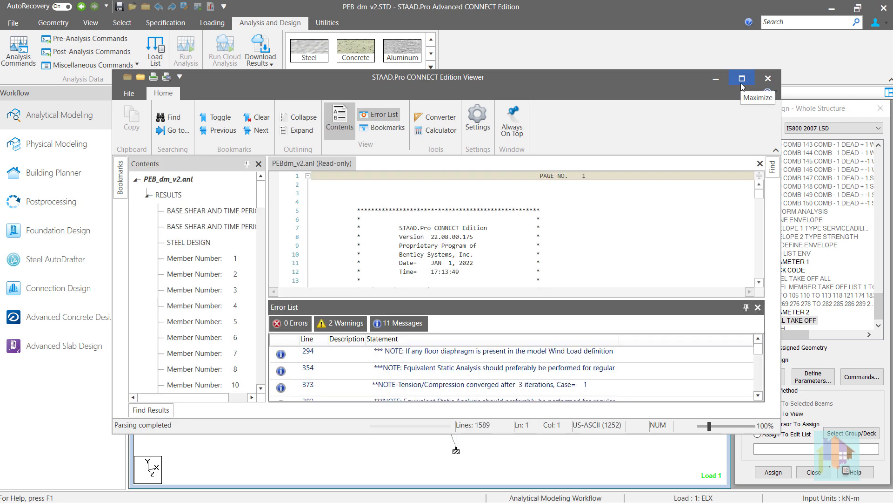
# Examine the lengths and weights per profile in the output's STEEL TAKE OFF table, and close the output viewer.
pyautogui.click(742, 79)
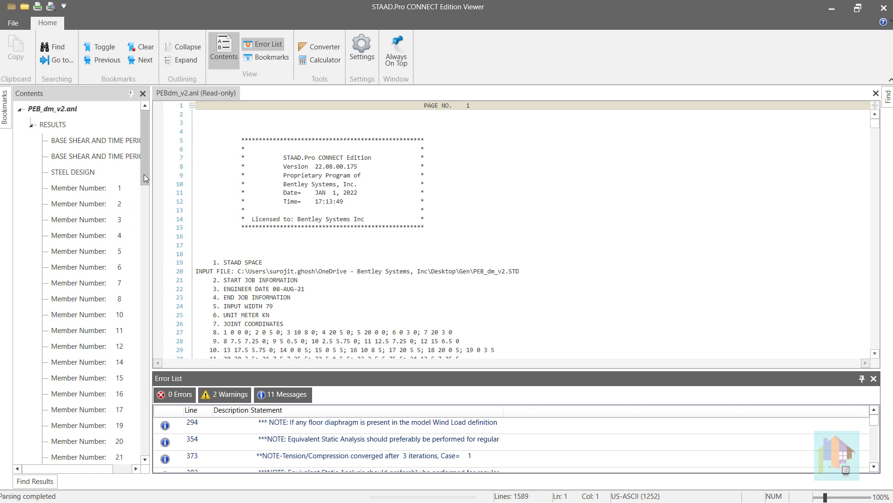
pyautogui.moveTo(144, 174); pyautogui.dragTo(138, 452)
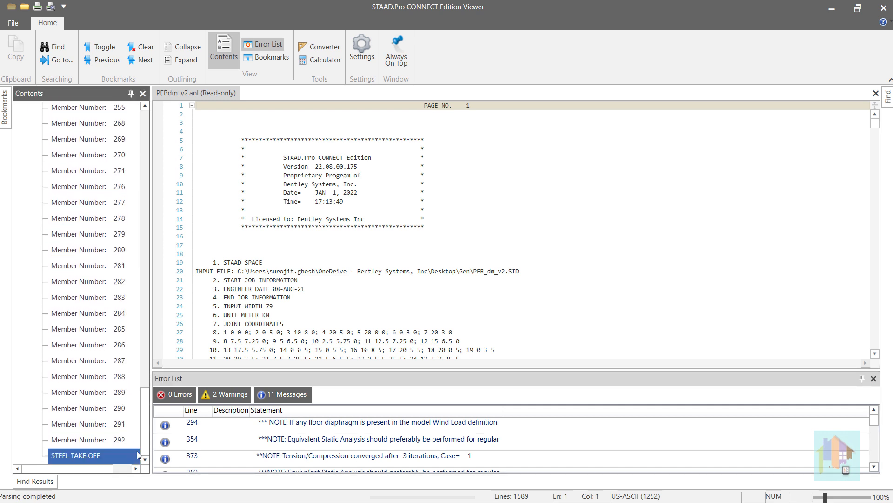
pyautogui.click(102, 440)
pyautogui.click(82, 455)
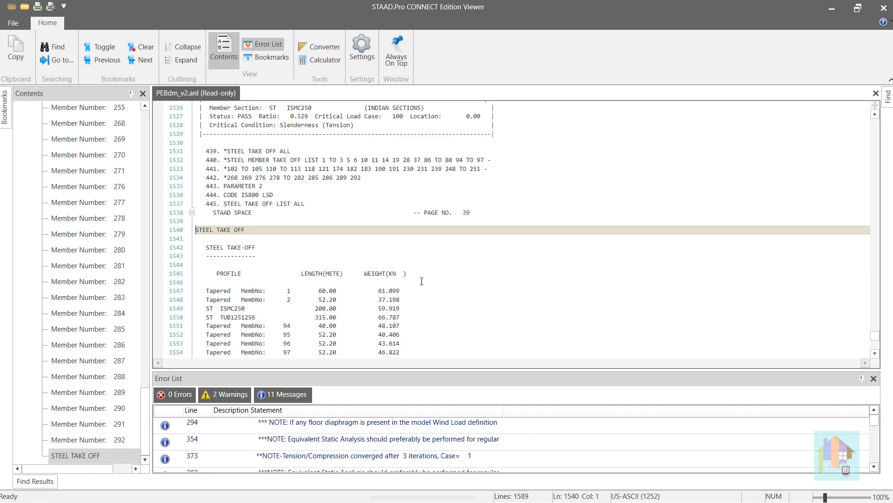
pyautogui.scroll(-2, 476, 265)
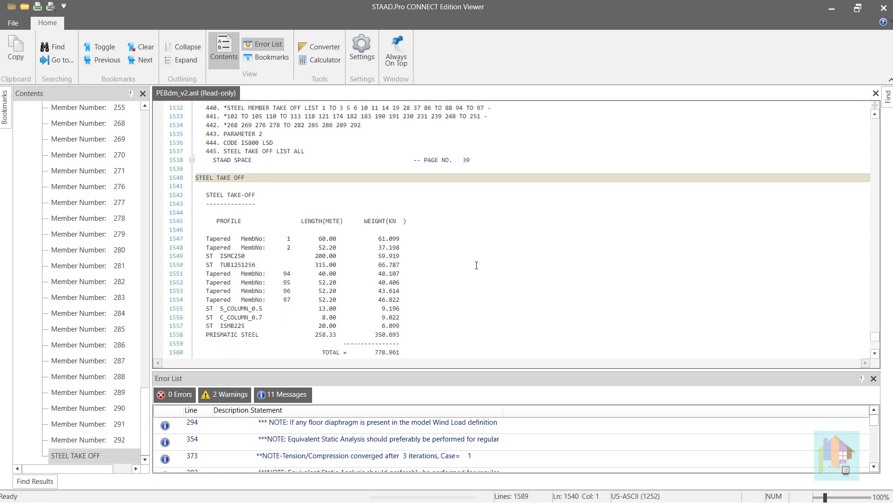
pyautogui.scroll(-1, 476, 266)
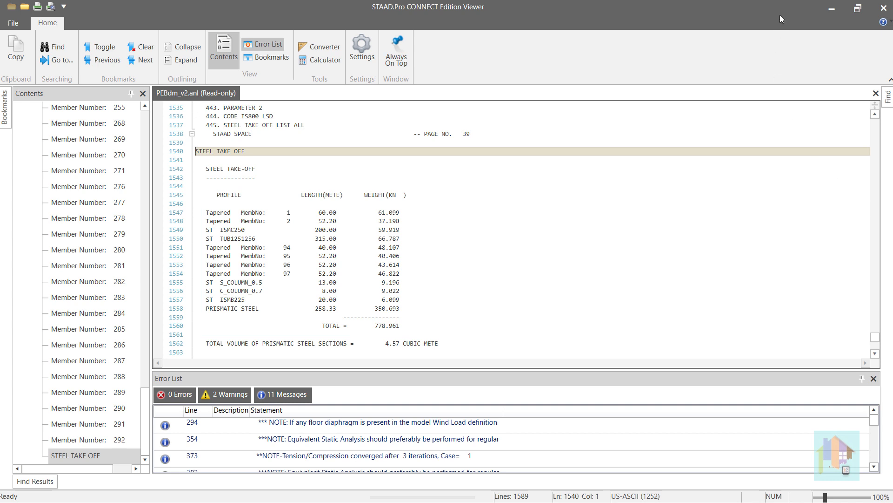
pyautogui.moveTo(716, 34); pyautogui.dragTo(437, 38)
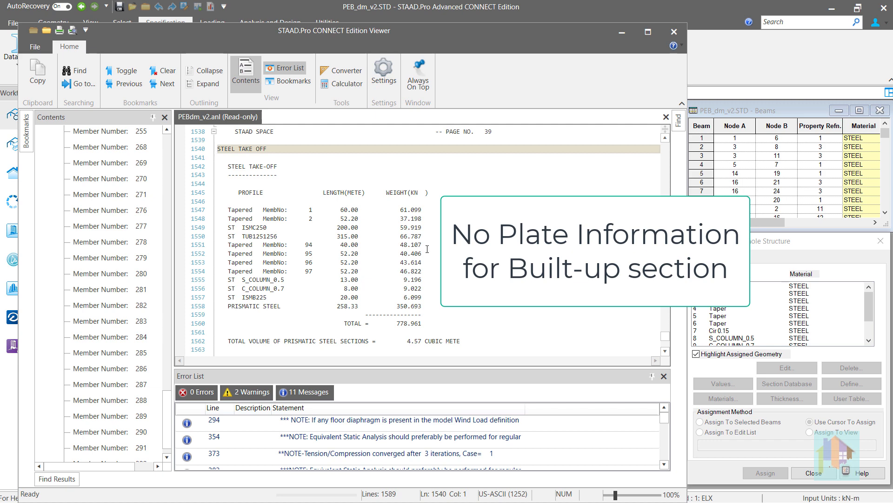
pyautogui.click(673, 31)
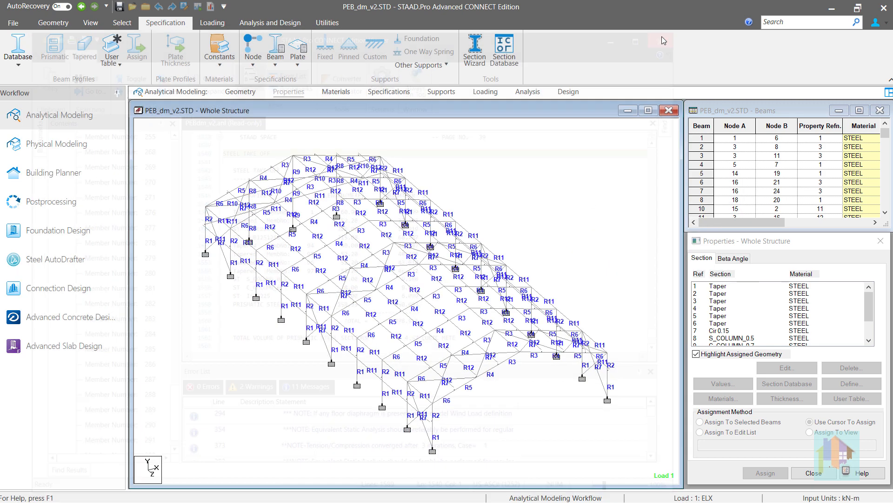
# Return to the steel design page and check which members the STEEL TAKE OFF command is assigned to.
pyautogui.click(570, 92)
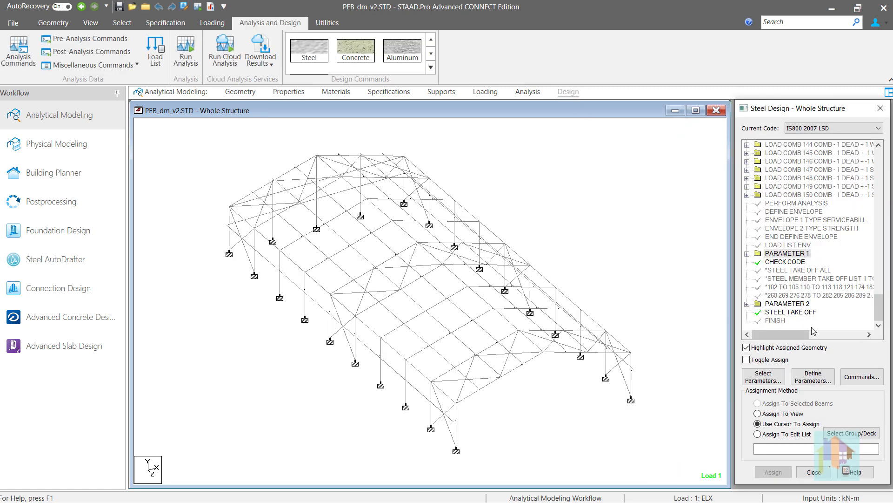
pyautogui.click(801, 313)
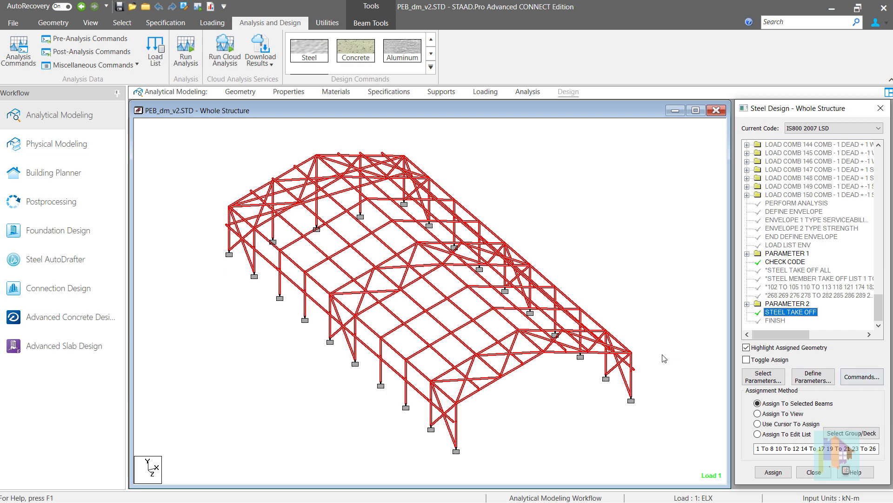
pyautogui.click(843, 376)
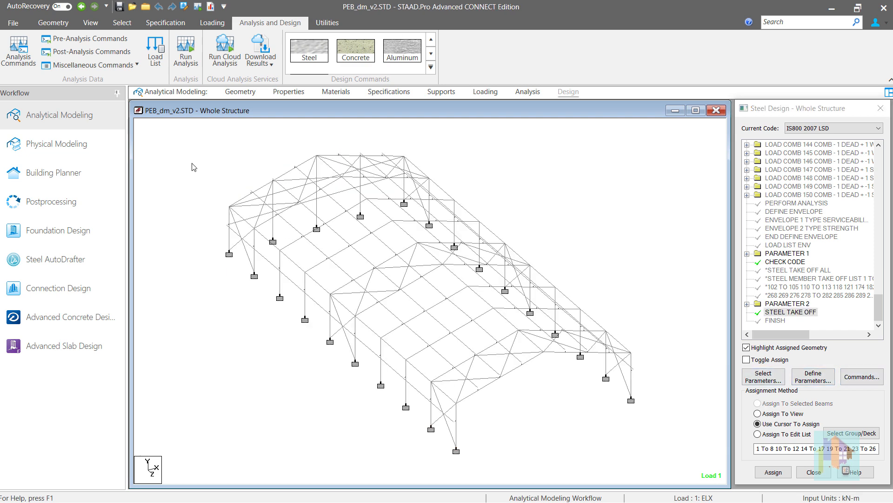
# Select a group of members at the far-left corner of the frame, and add and assign MEMBER TAKE OFF to them.
pyautogui.moveTo(195, 158); pyautogui.dragTo(313, 331)
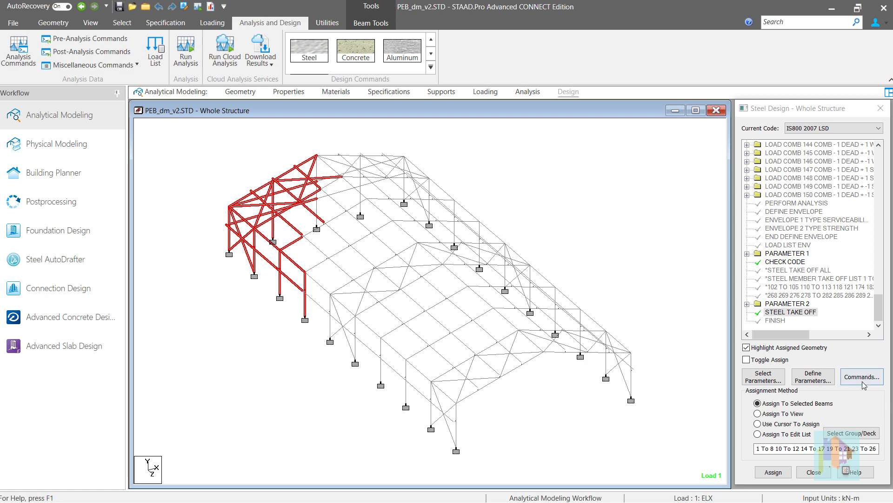
pyautogui.click(853, 381)
pyautogui.click(587, 235)
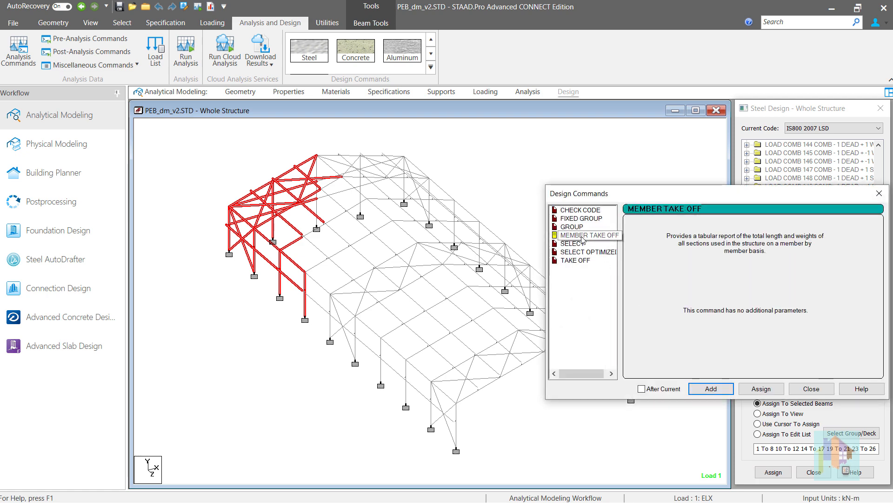
pyautogui.click(722, 388)
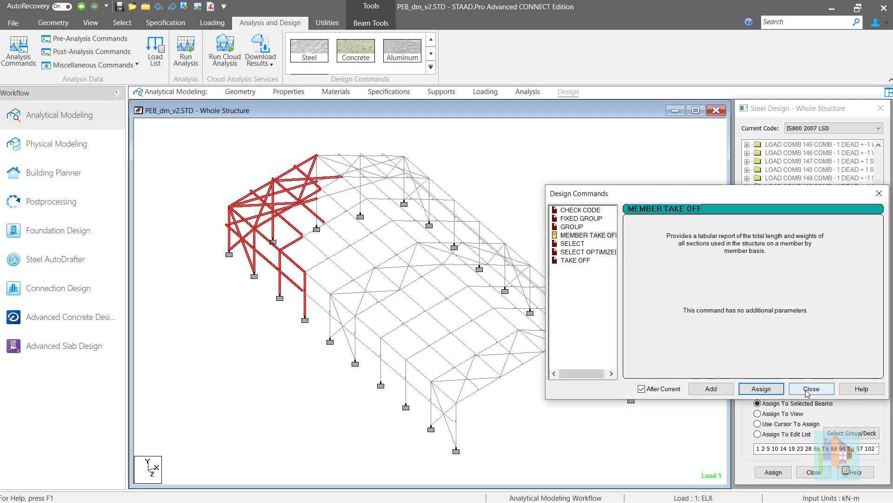
pyautogui.click(807, 389)
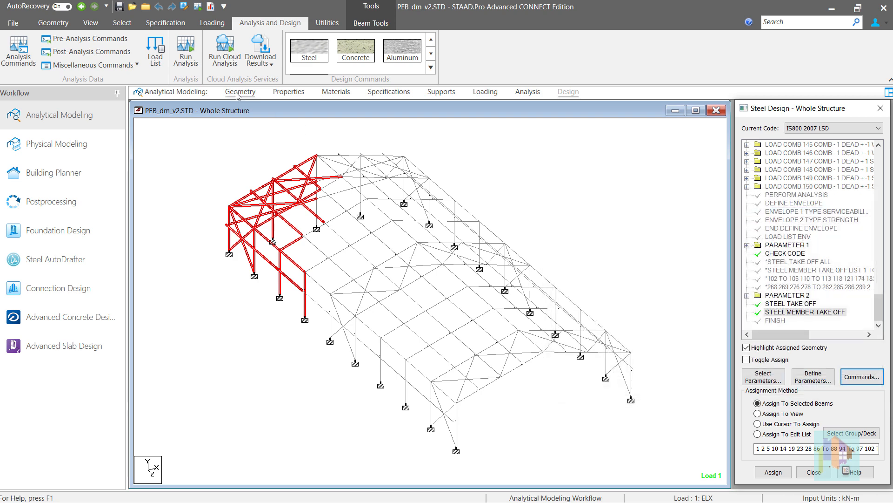
# Open the analysis output at the second STEEL TAKE OFF table, covering the members in the member take-off list.
pyautogui.click(208, 9)
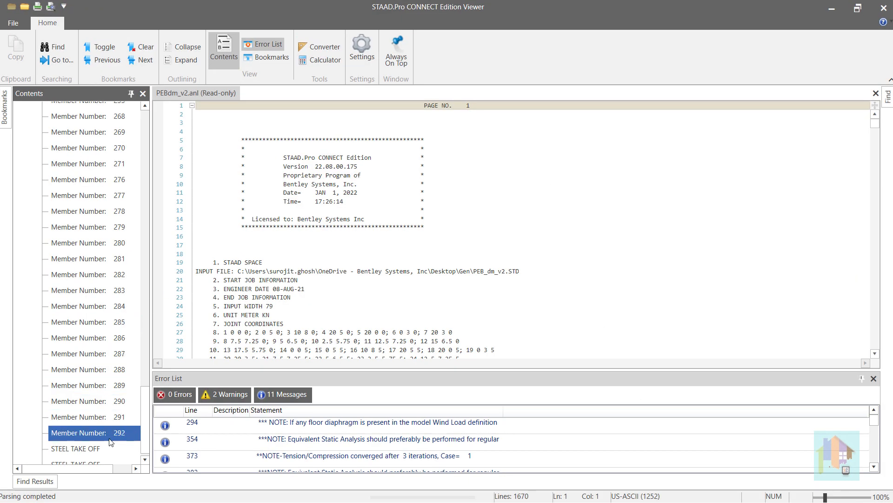
pyautogui.scroll(-1, 107, 445)
pyautogui.doubleClick(101, 453)
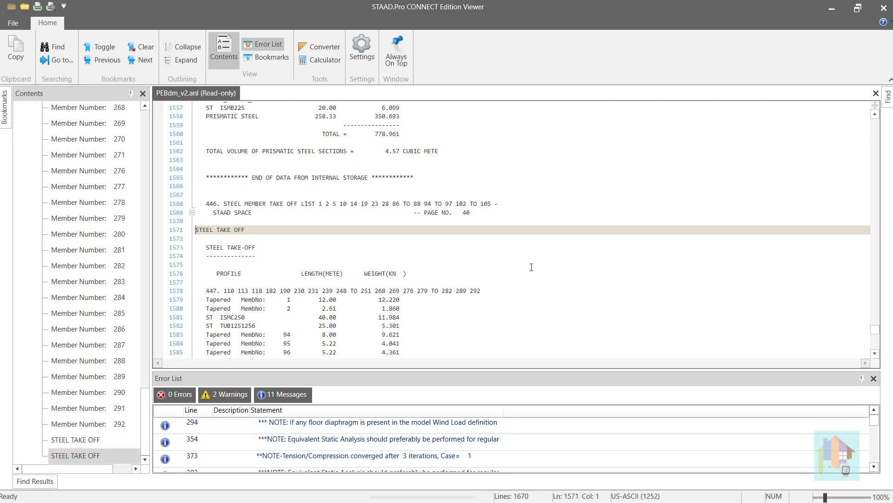
pyautogui.scroll(-3, 571, 254)
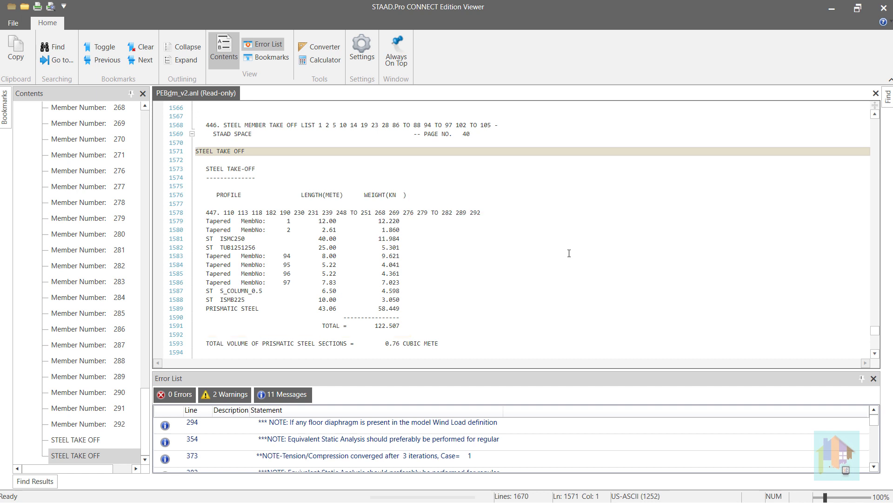
# Examine the member-by-member list of profiles, lengths and weights below the table, marking the tapered profile entries and the weight column.
pyautogui.scroll(-6, 570, 253)
pyautogui.scroll(-4, 572, 255)
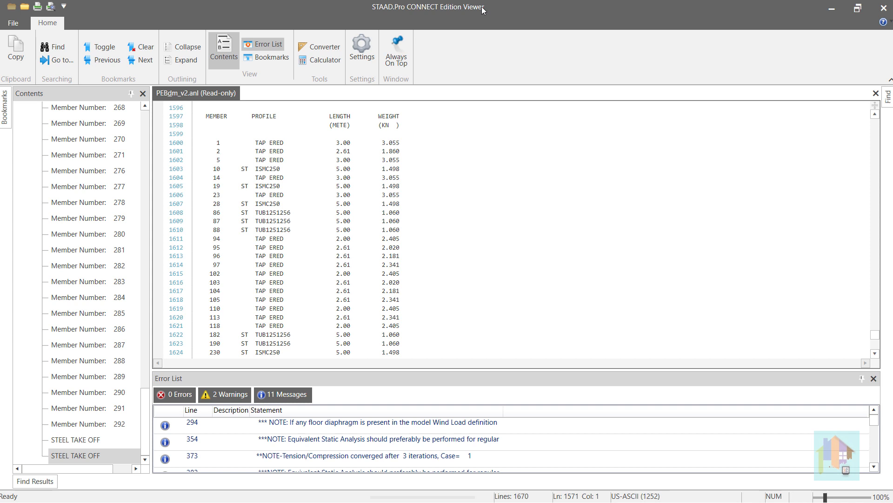
pyautogui.scroll(-4, 466, 179)
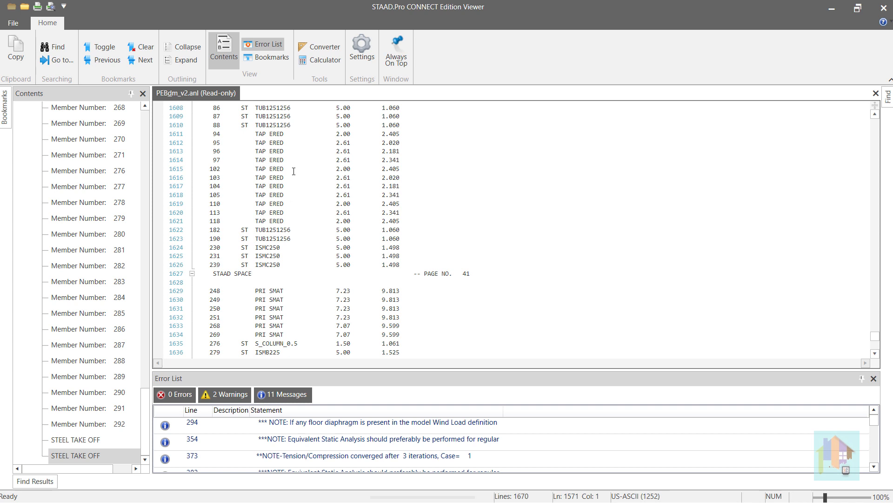
pyautogui.scroll(-3, 288, 173)
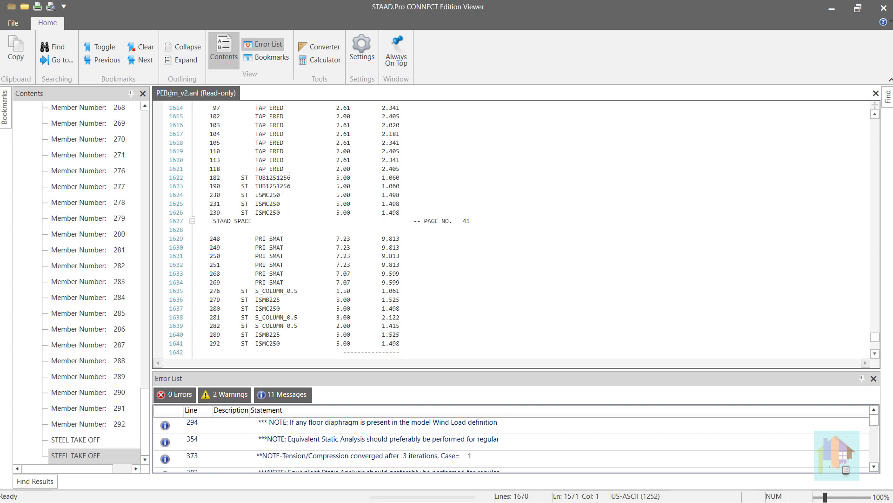
pyautogui.scroll(3, 289, 176)
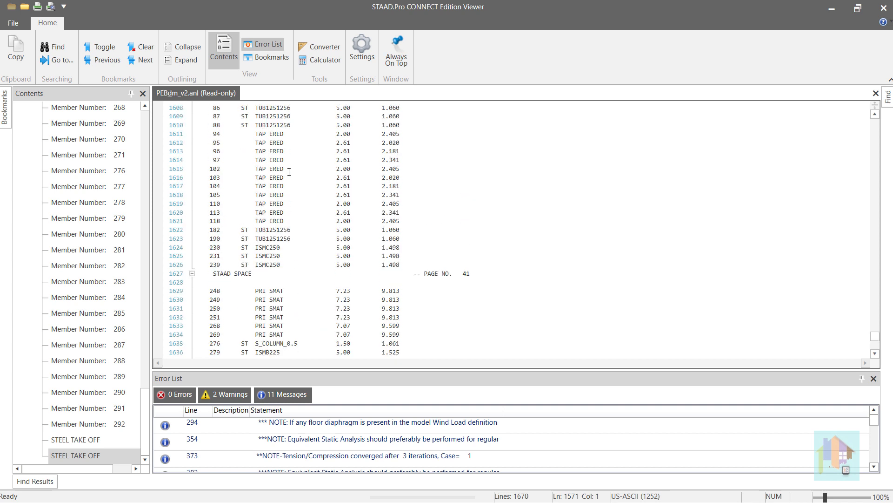
pyautogui.click(281, 159)
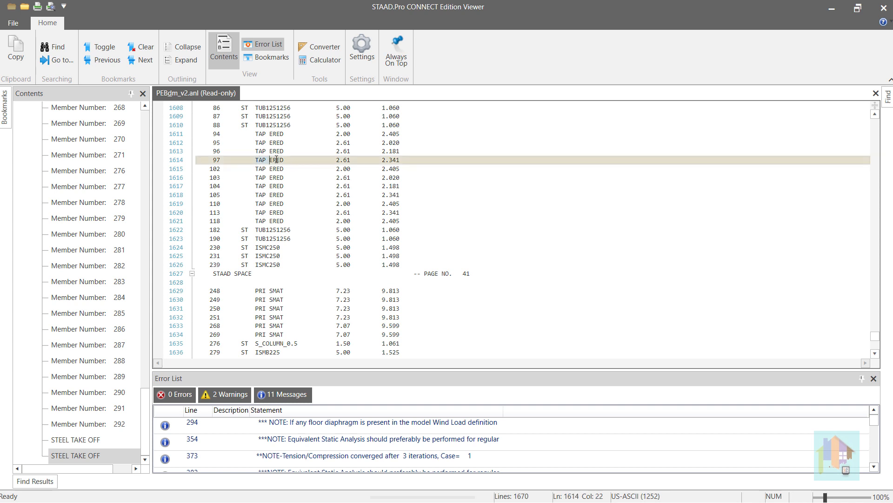
pyautogui.moveTo(286, 169); pyautogui.dragTo(256, 169)
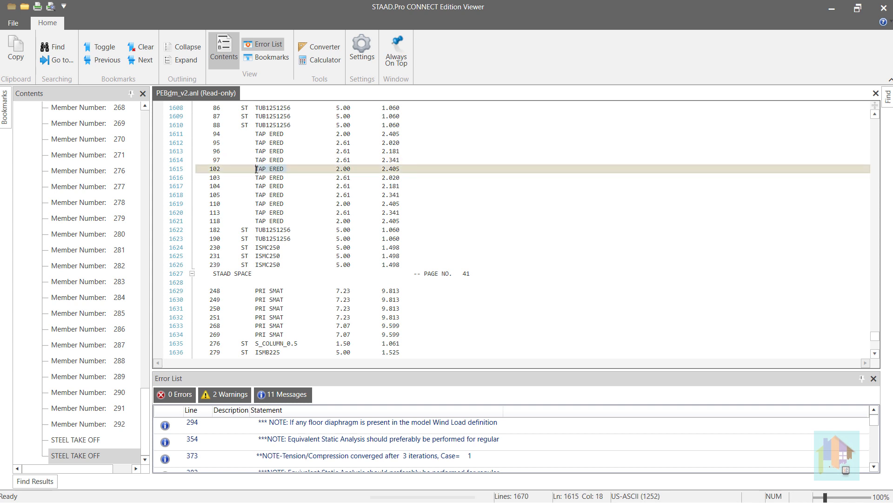
pyautogui.click(422, 187)
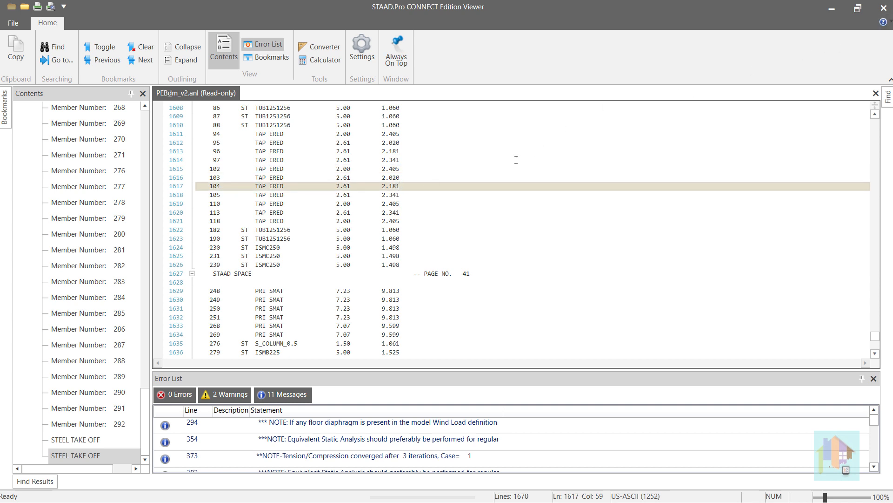
pyautogui.scroll(6, 487, 180)
pyautogui.click(390, 179)
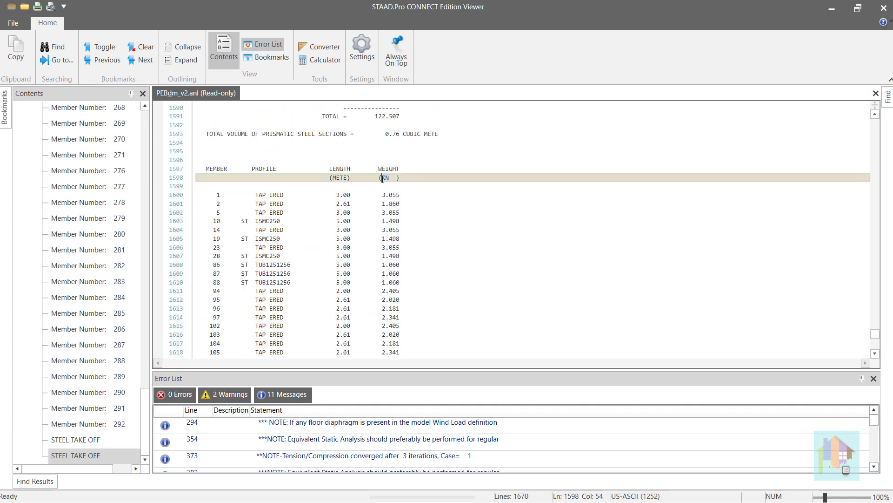
# Close the analysis output, insert Unit METER MTON above STEEL TAKE OFF LIST ALL in the command file, and save it.
pyautogui.click(428, 204)
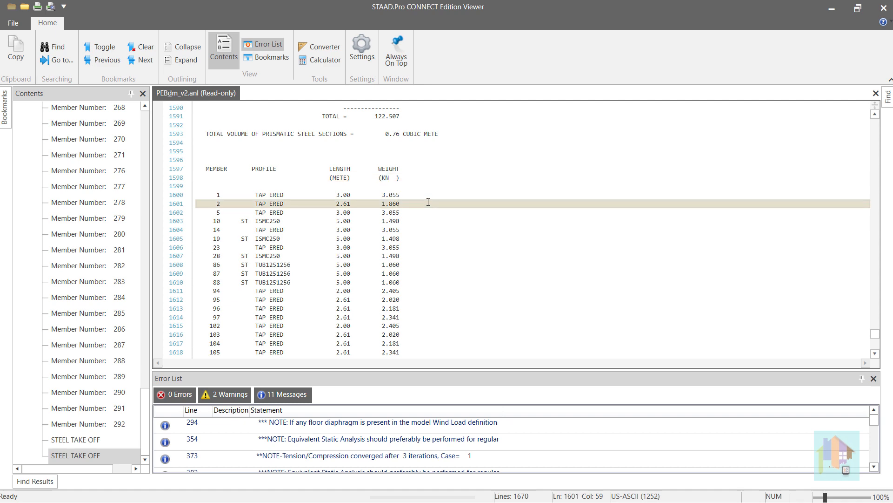
pyautogui.click(884, 8)
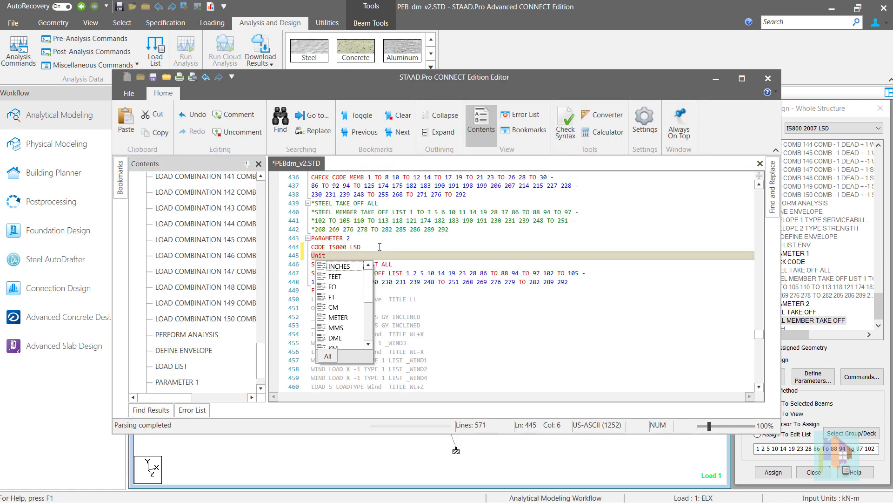
pyautogui.write('E')
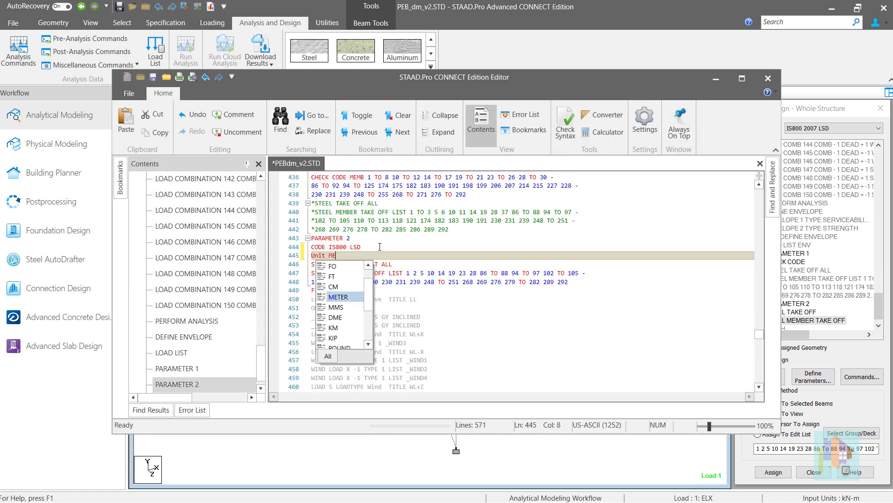
pyautogui.write('TER ')
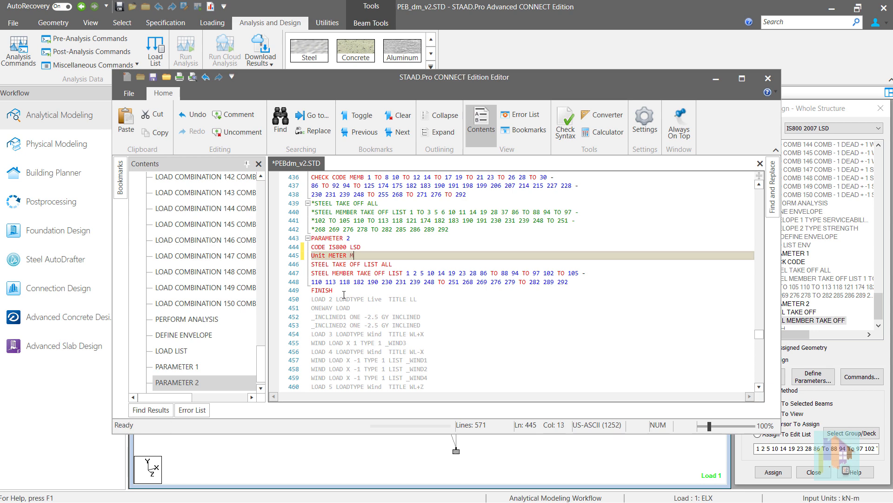
pyautogui.write('MTON')
pyautogui.hotkey('ctrl', 's')
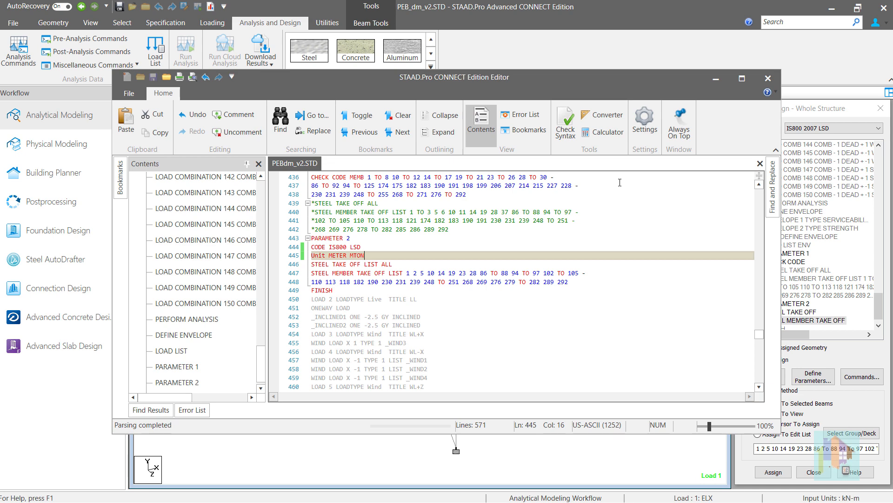
pyautogui.click(768, 78)
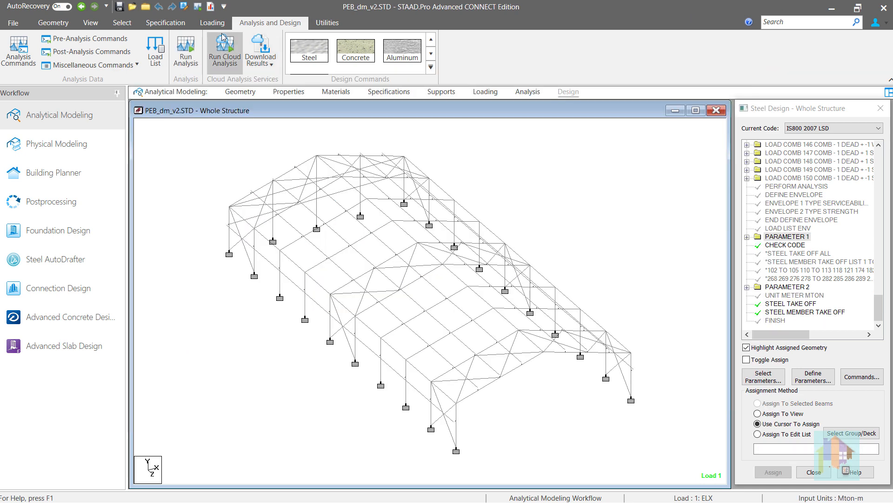
# Open the new analysis output at the last STEEL TAKE OFF table and review its profiles, lengths and weights in MTON.
pyautogui.click(212, 8)
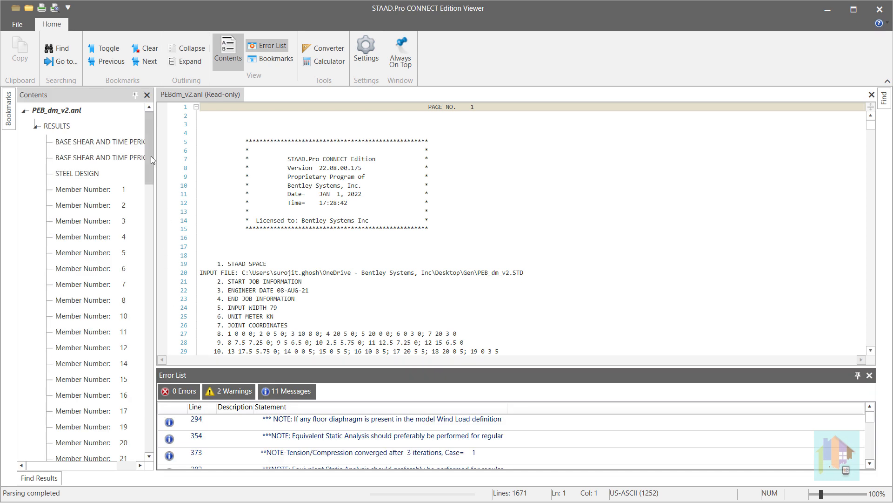
pyautogui.moveTo(150, 156); pyautogui.dragTo(130, 453)
pyautogui.click(80, 452)
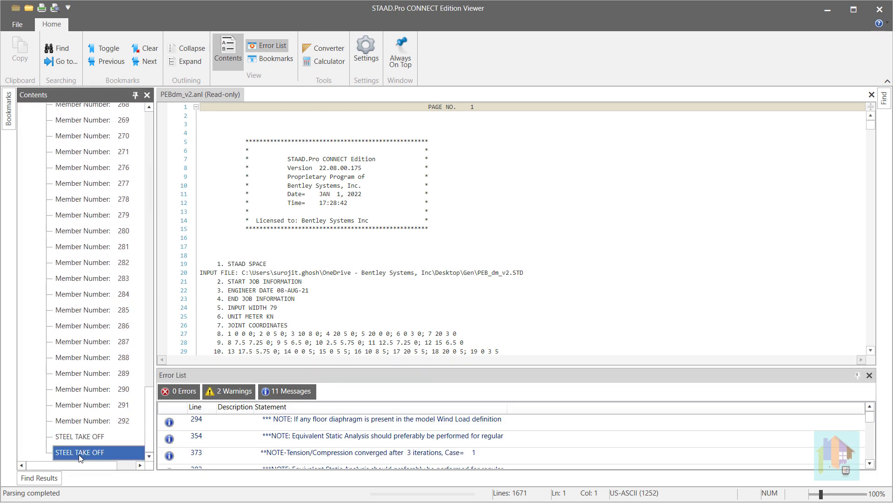
pyautogui.scroll(-3, 545, 235)
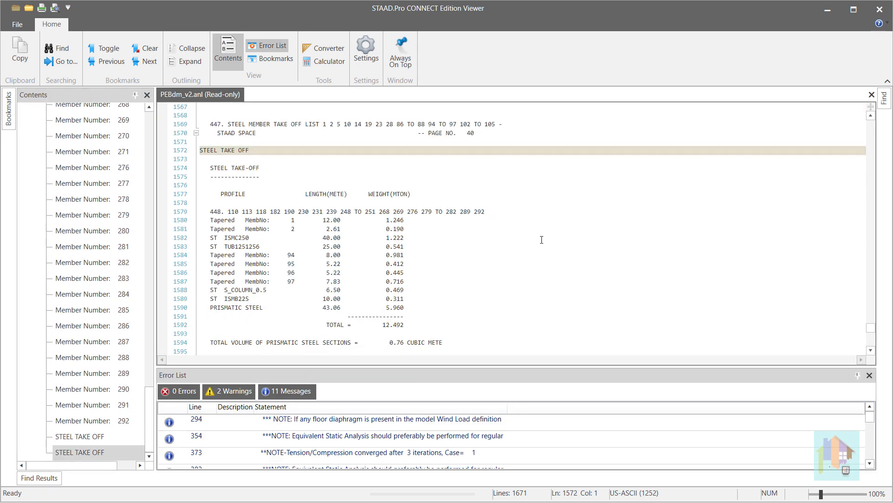
pyautogui.scroll(-1, 541, 240)
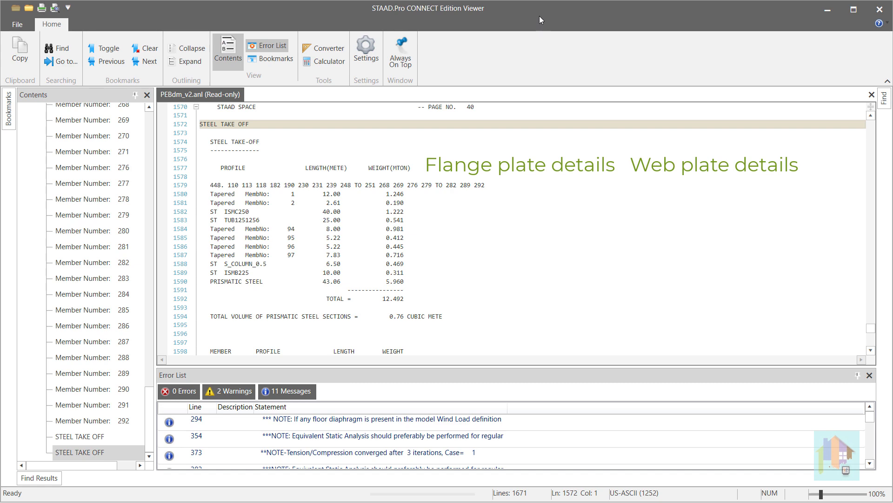
# Minimize the output and inspect the details of the first Taper section on the model's Properties page.
pyautogui.click(827, 11)
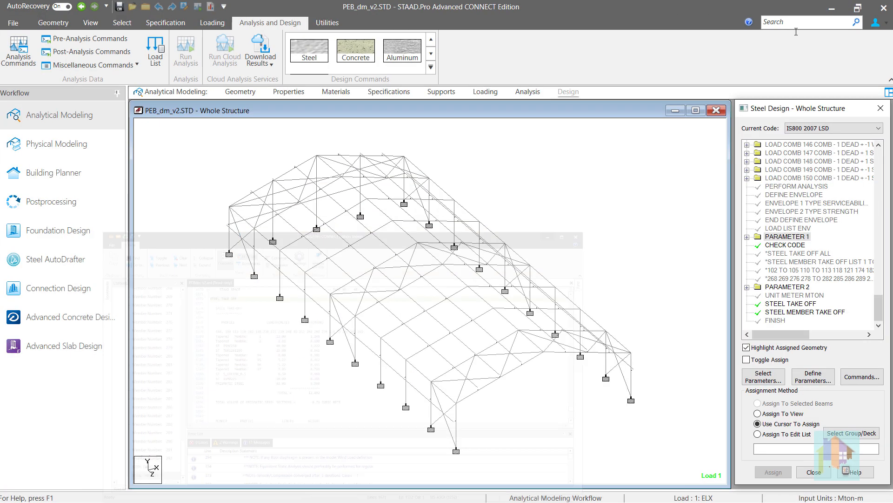
pyautogui.click(300, 92)
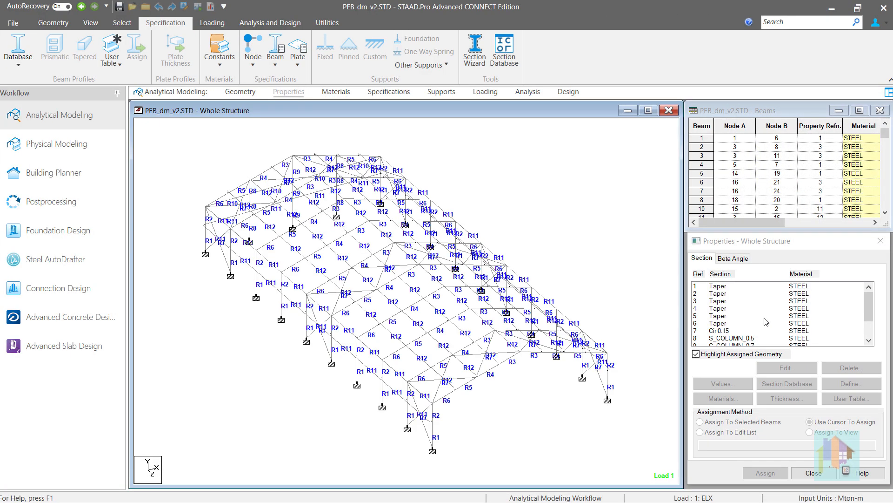
pyautogui.doubleClick(719, 286)
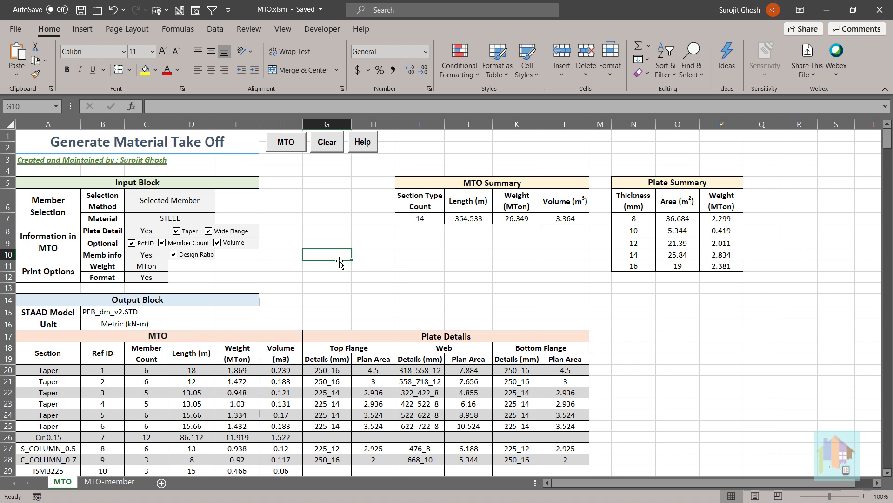
# Look through the MTO sheet of MTO.xlsm and set the selection method to All Member with Material.
pyautogui.scroll(-2, 409, 269)
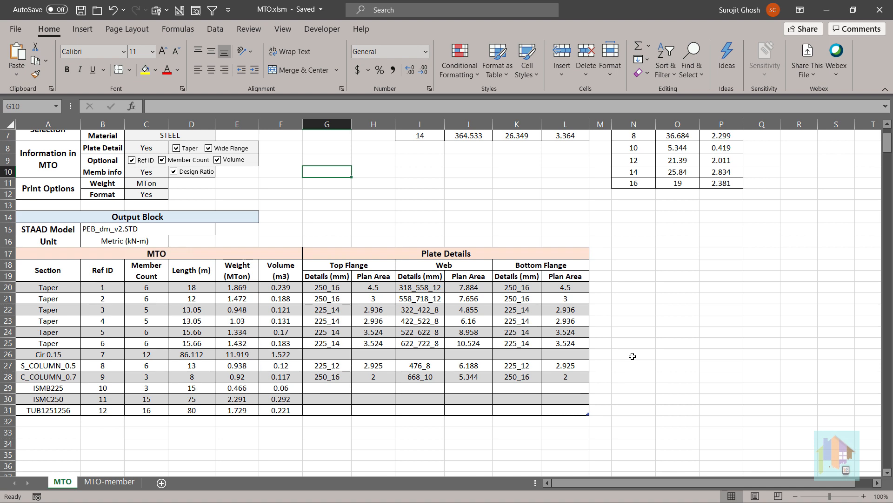
pyautogui.scroll(2, 632, 355)
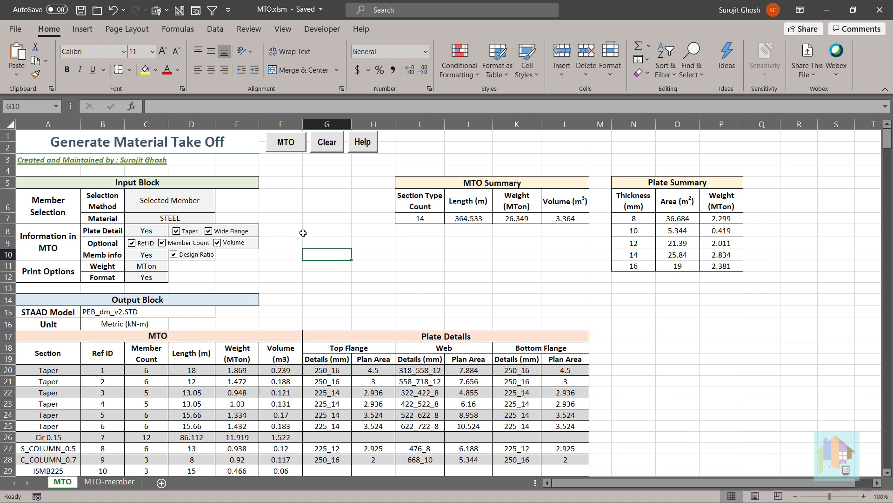
pyautogui.click(208, 199)
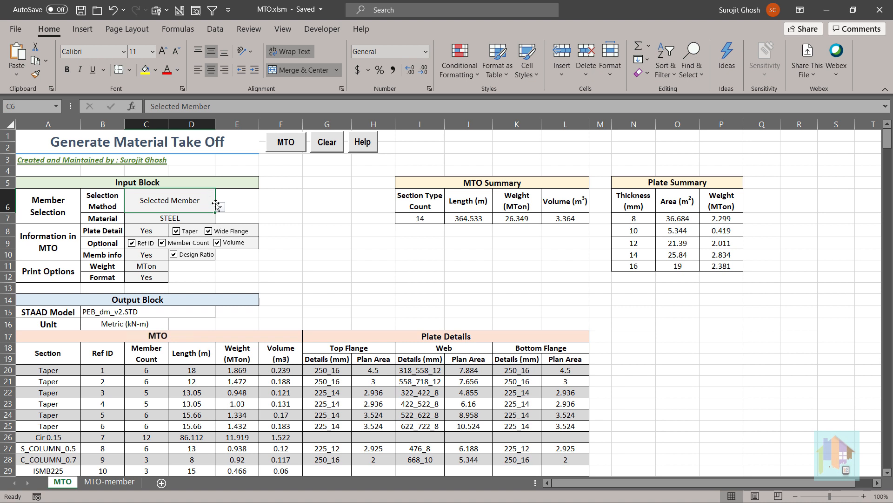
pyautogui.click(221, 207)
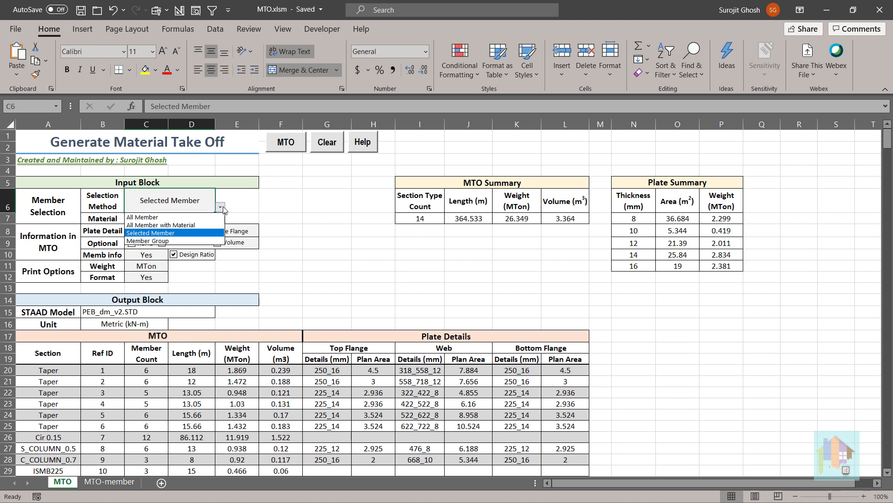
pyautogui.click(201, 226)
pyautogui.click(185, 218)
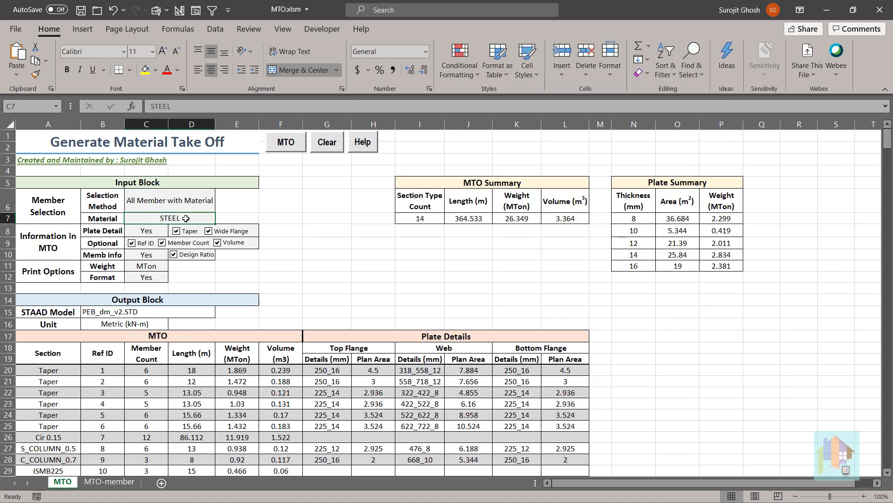
# Set the selection method to Member Group and enter Taper as the group name.
pyautogui.click(202, 206)
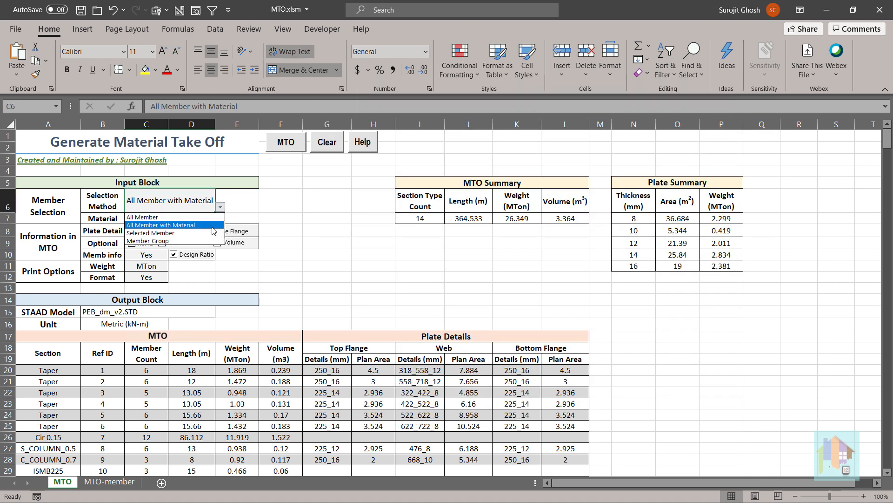
pyautogui.click(195, 241)
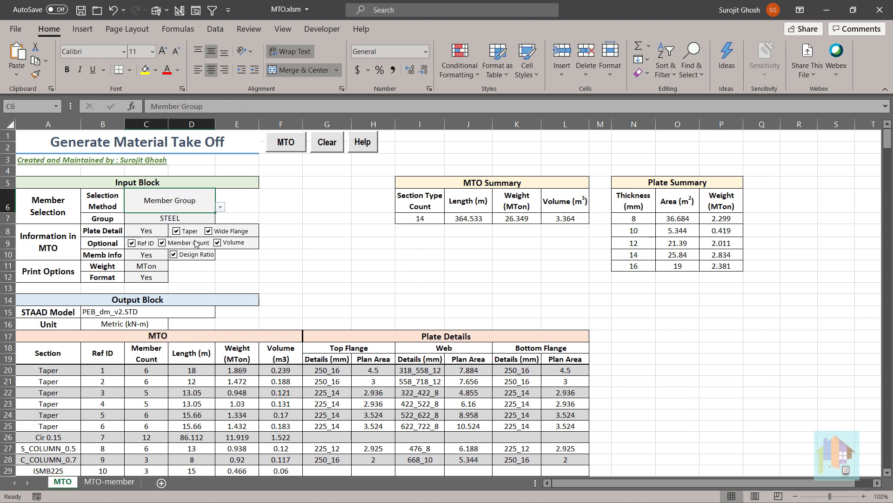
pyautogui.doubleClick(179, 218)
pyautogui.moveTo(179, 218); pyautogui.dragTo(159, 218)
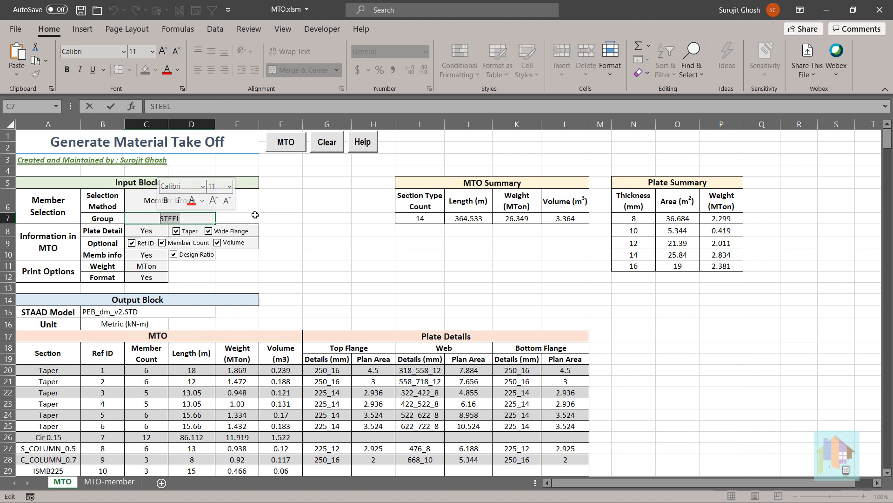
pyautogui.click(255, 215)
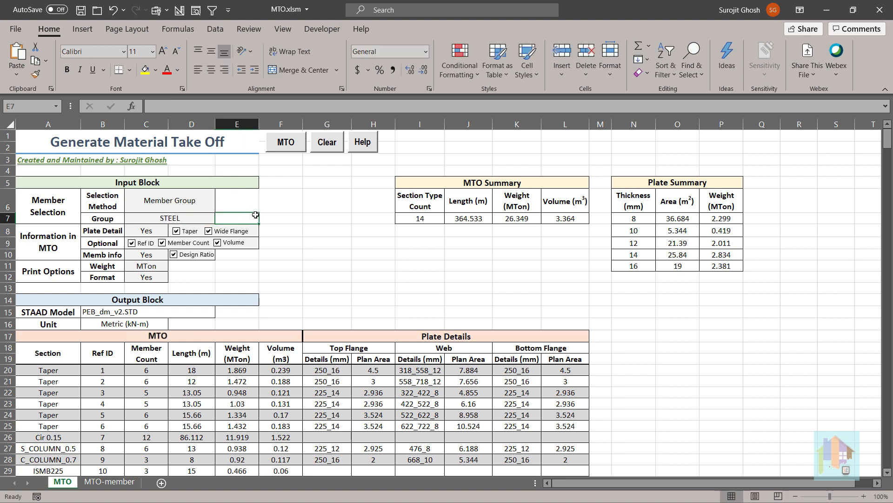
pyautogui.doubleClick(195, 218)
pyautogui.moveTo(194, 219); pyautogui.dragTo(154, 218)
pyautogui.write('Taper')
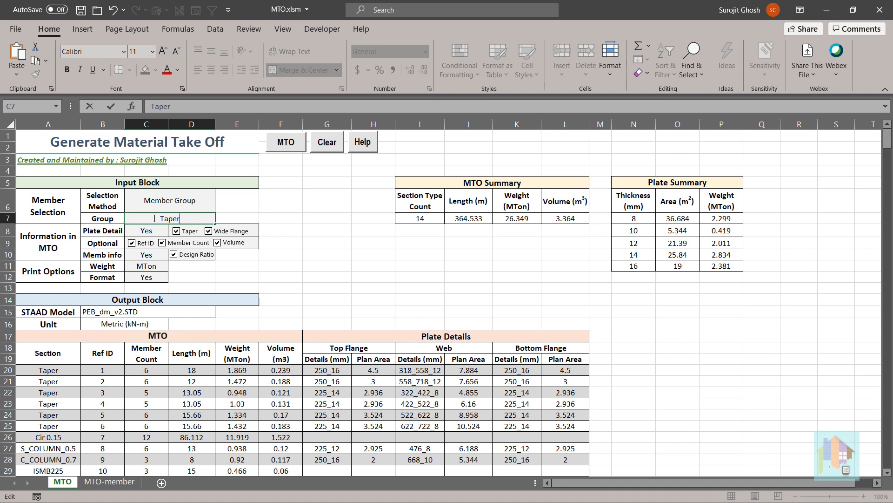
pyautogui.click(252, 214)
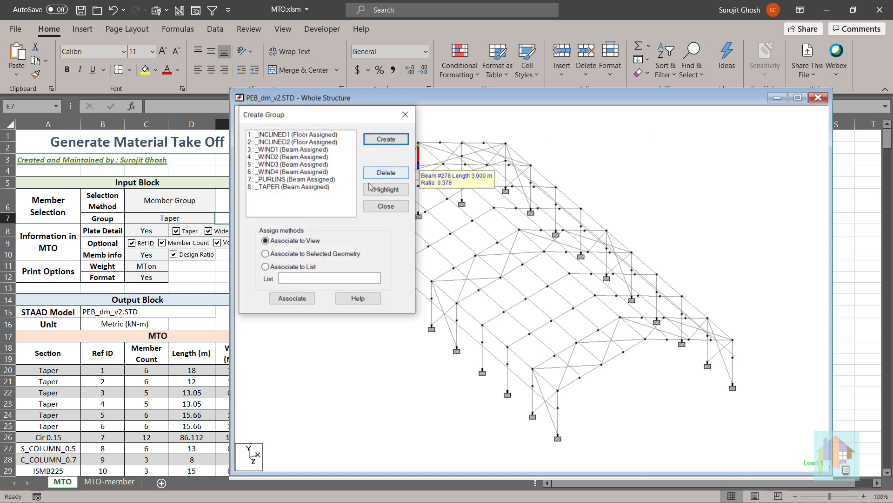
# Highlight the members of the _PURLINS group and those of the _TAPER group in the STAAD model.
pyautogui.click(314, 179)
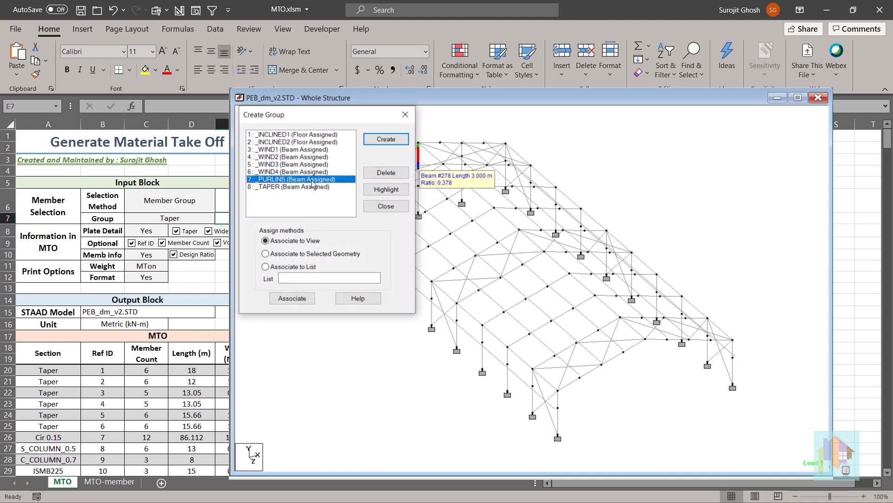
pyautogui.click(399, 191)
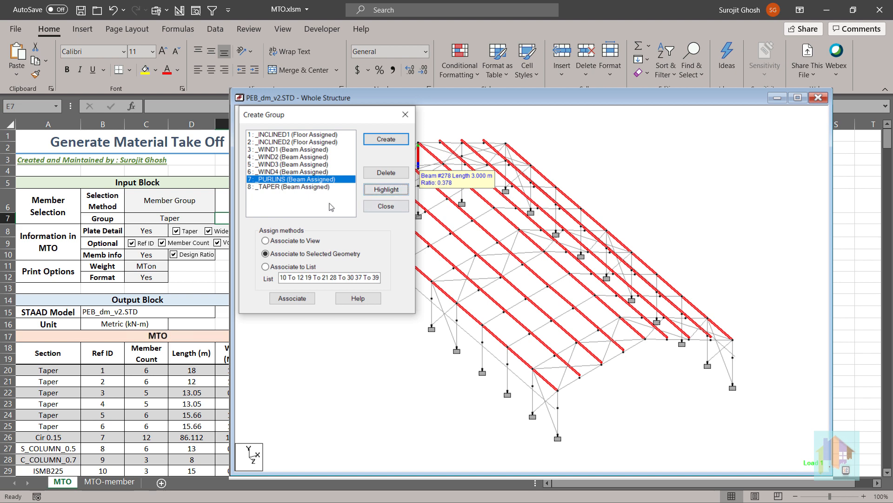
pyautogui.click(302, 187)
pyautogui.click(386, 190)
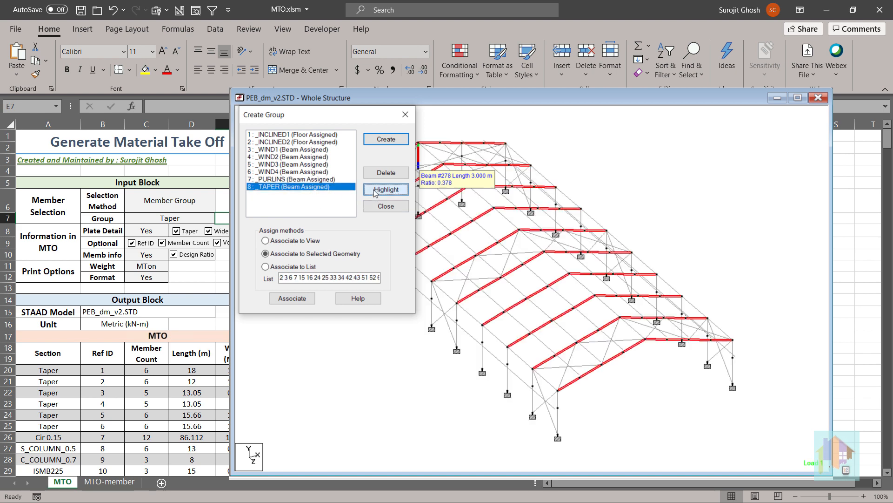
pyautogui.moveTo(496, 250); pyautogui.dragTo(628, 265, button='middle')
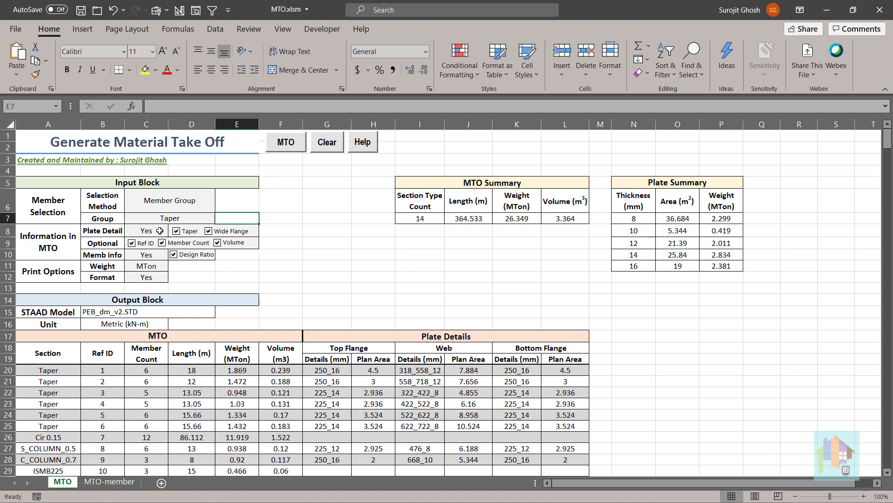
# Choose Yes for Plate Detail, and switch the Taper plate detail and optional Volume settings off and back on.
pyautogui.click(161, 231)
pyautogui.click(173, 231)
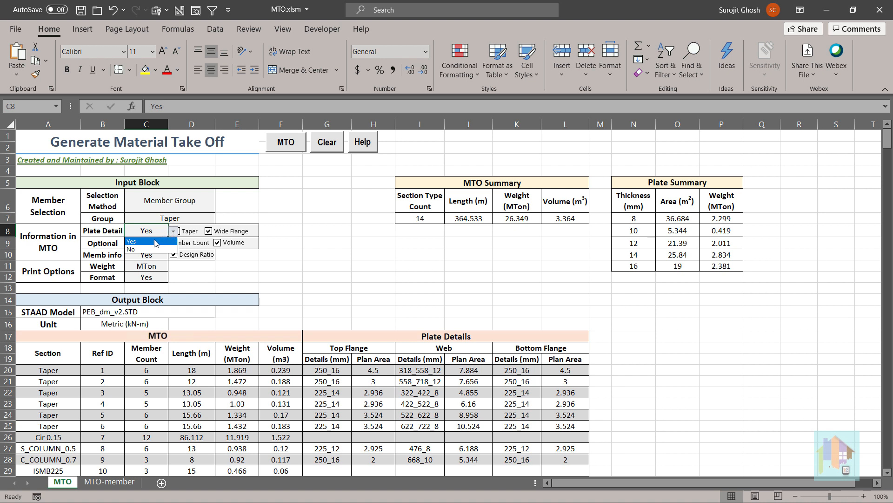
pyautogui.click(156, 242)
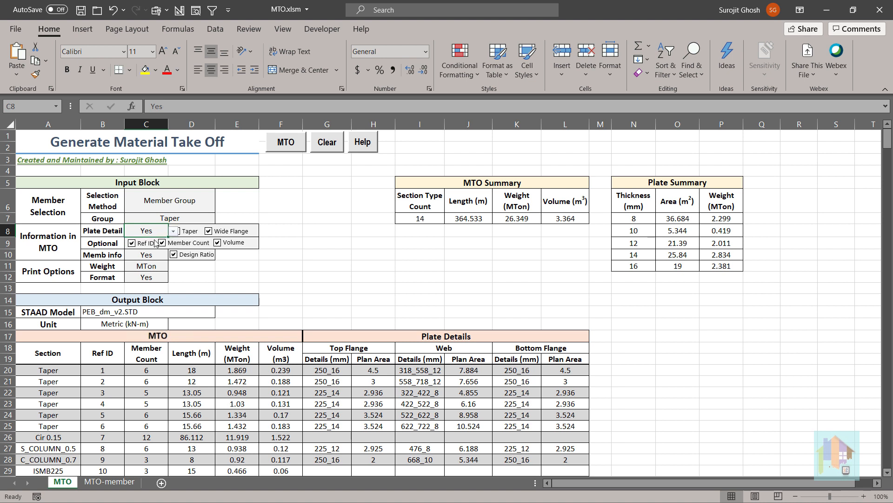
pyautogui.click(260, 263)
pyautogui.click(176, 231)
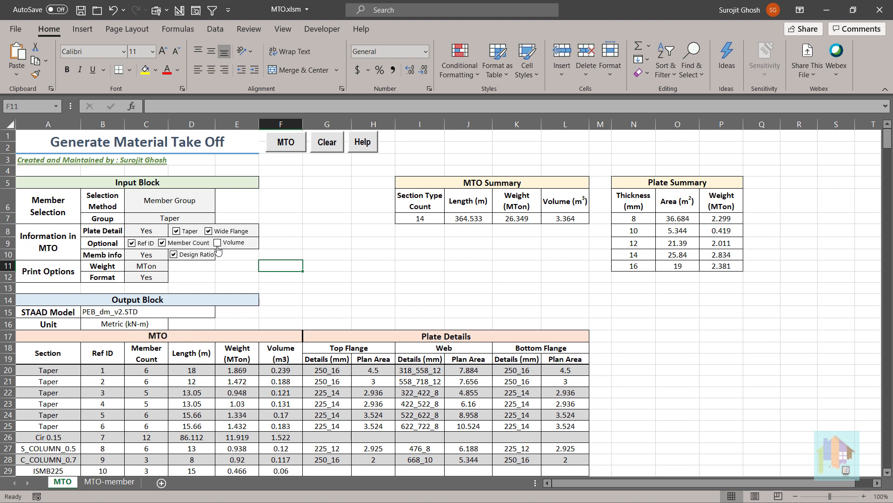
pyautogui.click(218, 244)
# Review the choices available for the Memb info setting, leaving it at Yes.
pyautogui.click(160, 258)
pyautogui.click(173, 256)
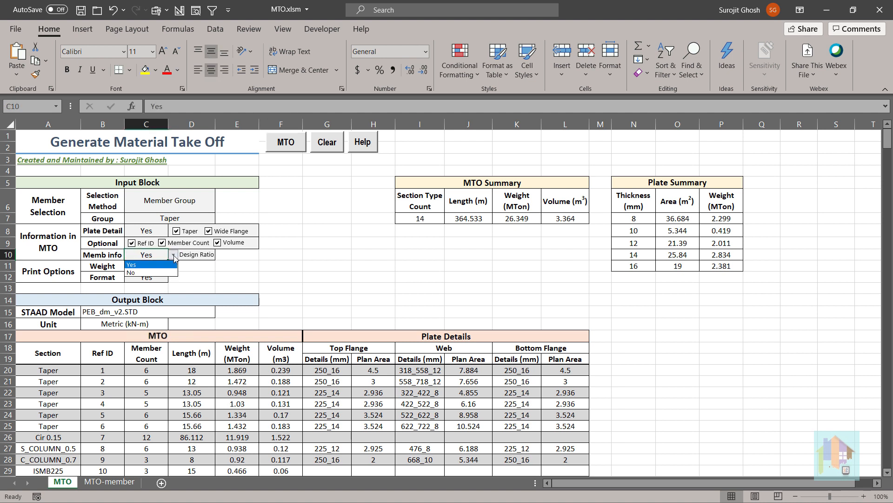
pyautogui.click(174, 256)
pyautogui.click(188, 264)
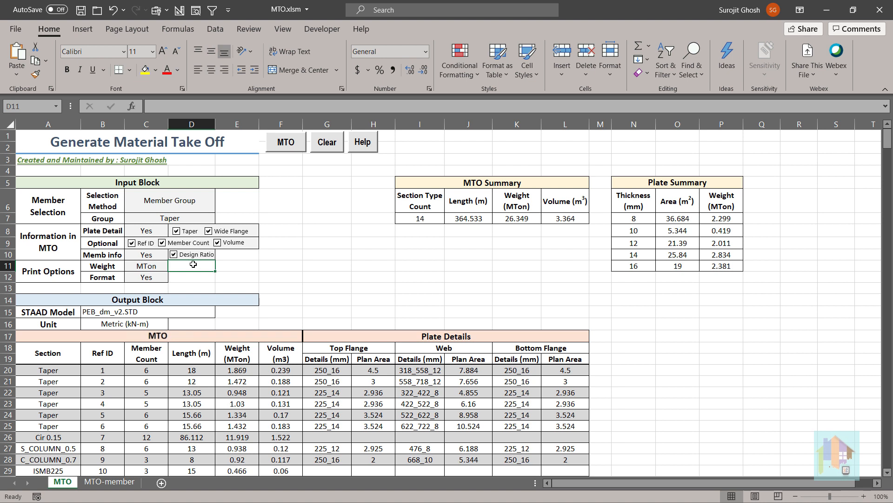
# Pick MTon as the print weight unit and review the choices for the Format option, leaving it at Yes.
pyautogui.click(165, 269)
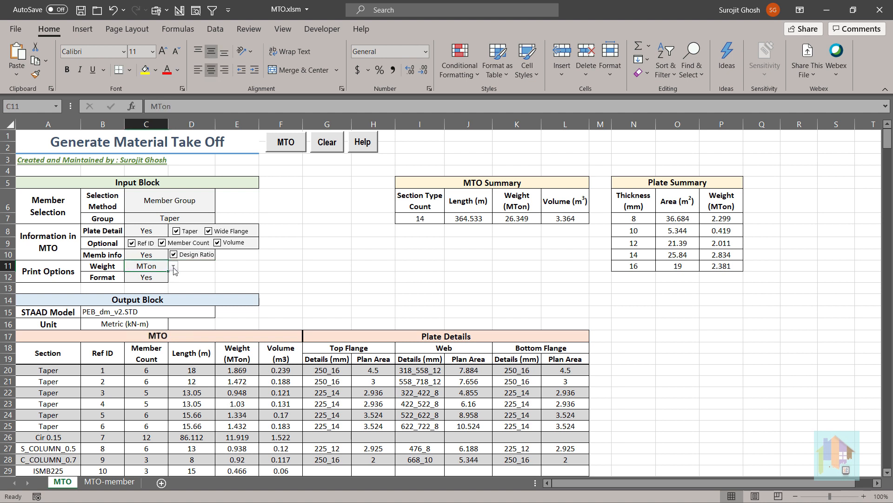
pyautogui.click(173, 267)
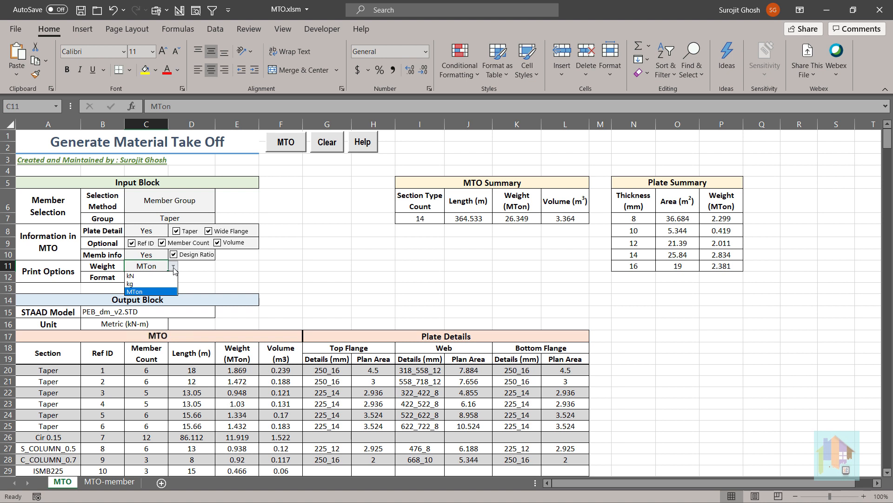
pyautogui.click(169, 292)
pyautogui.click(170, 280)
pyautogui.click(173, 278)
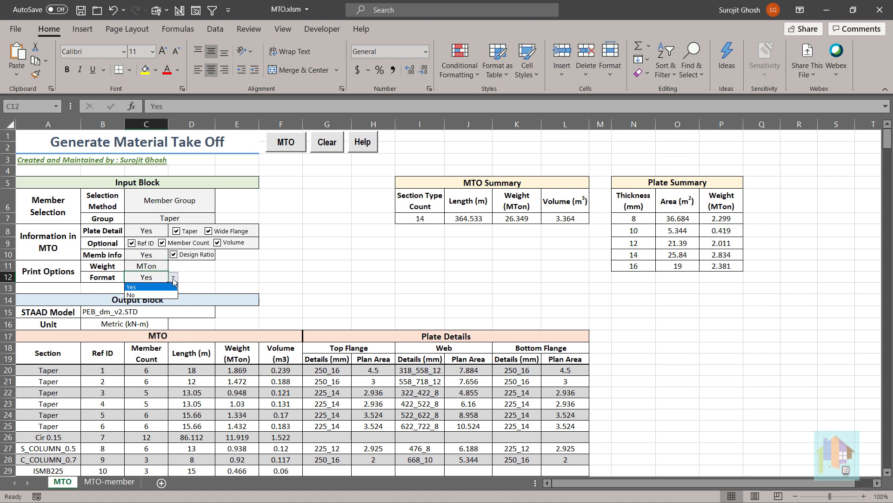
pyautogui.click(173, 278)
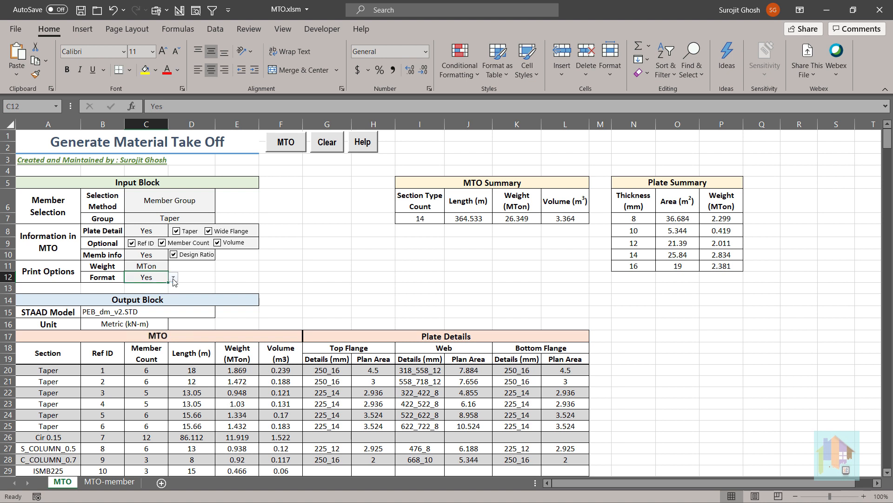
pyautogui.click(210, 277)
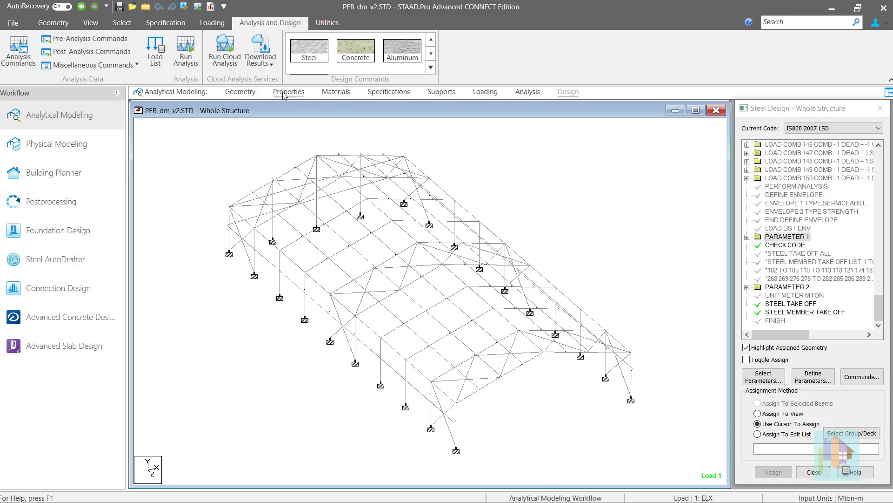
# Set the selection method to All Member in MTO.xlsm, generate the material take-off and dismiss the status message.
pyautogui.click(285, 92)
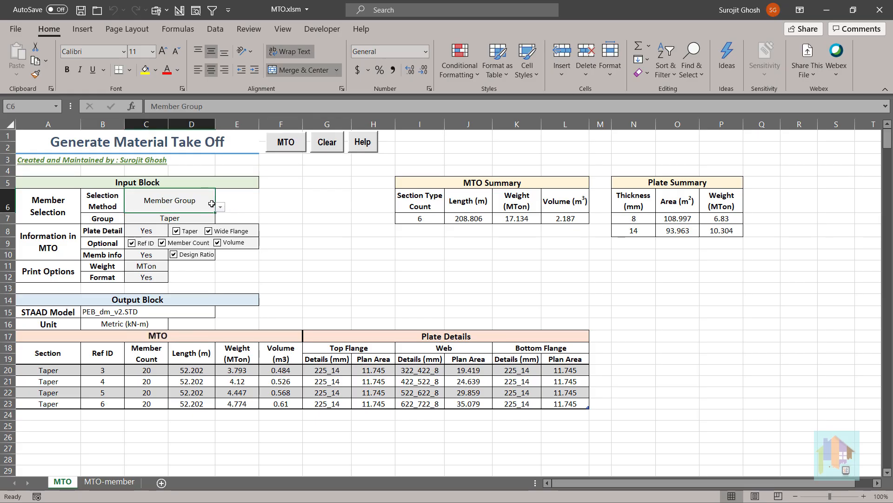
pyautogui.click(220, 206)
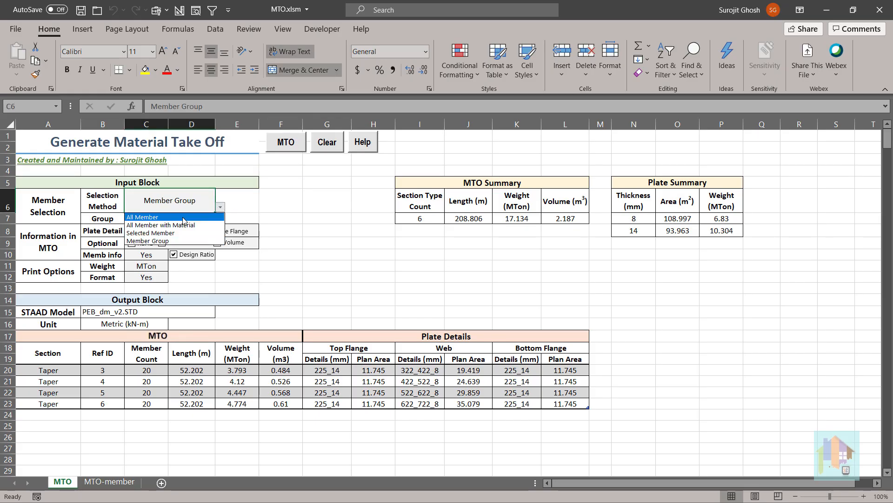
pyautogui.click(184, 215)
pyautogui.click(286, 142)
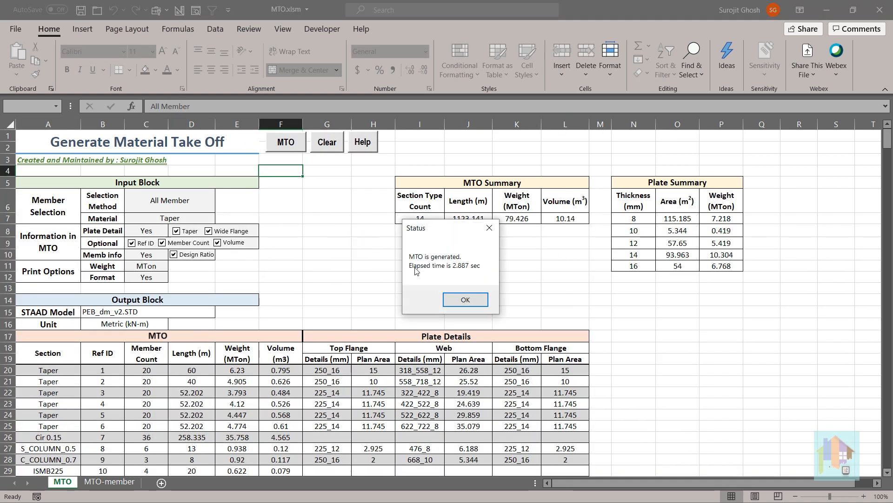
pyautogui.click(472, 304)
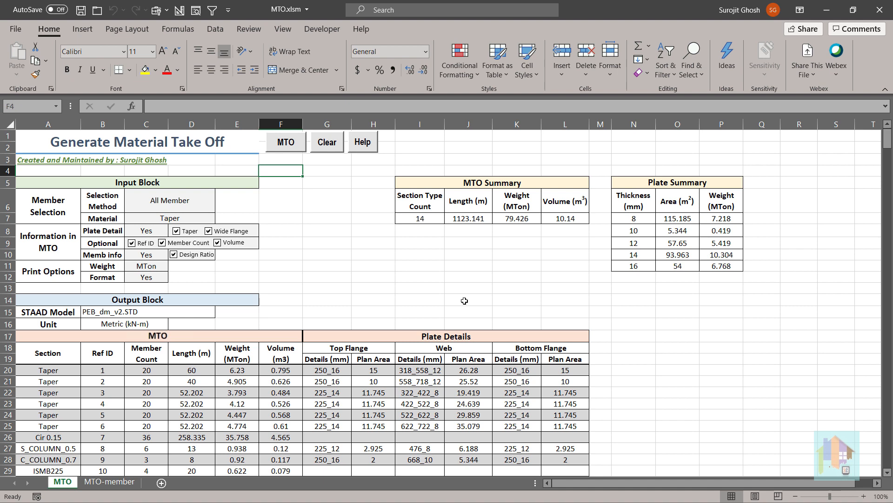
# Examine the flange and web plate details and plan areas of the Taper, S_COLUMN_0.5 and C_COLUMN_0.7 sections.
pyautogui.scroll(-2, 465, 300)
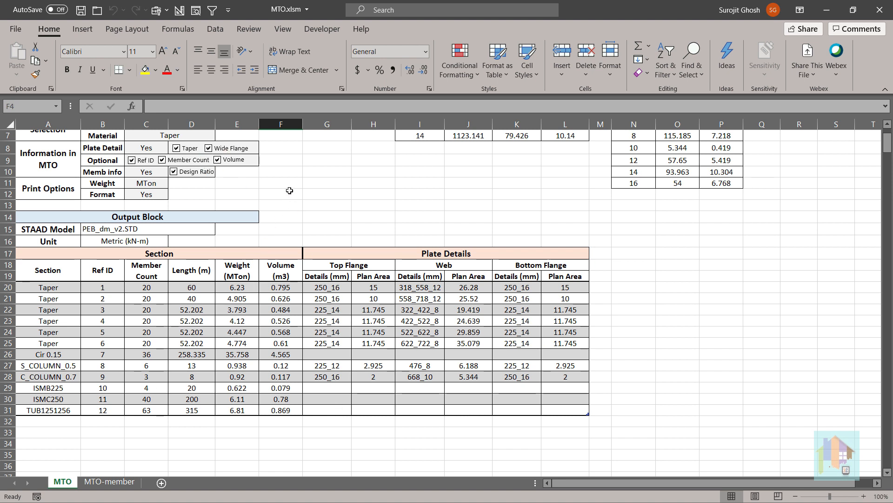
pyautogui.click(308, 285)
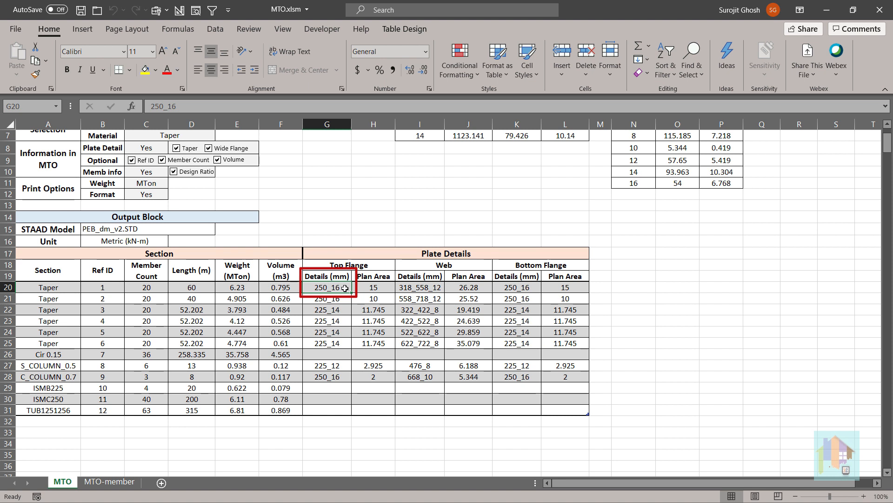
pyautogui.click(444, 310)
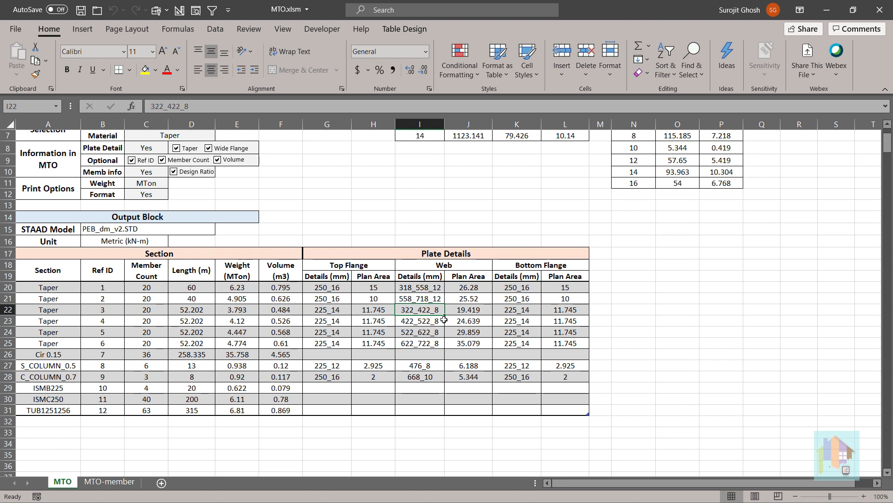
pyautogui.click(432, 367)
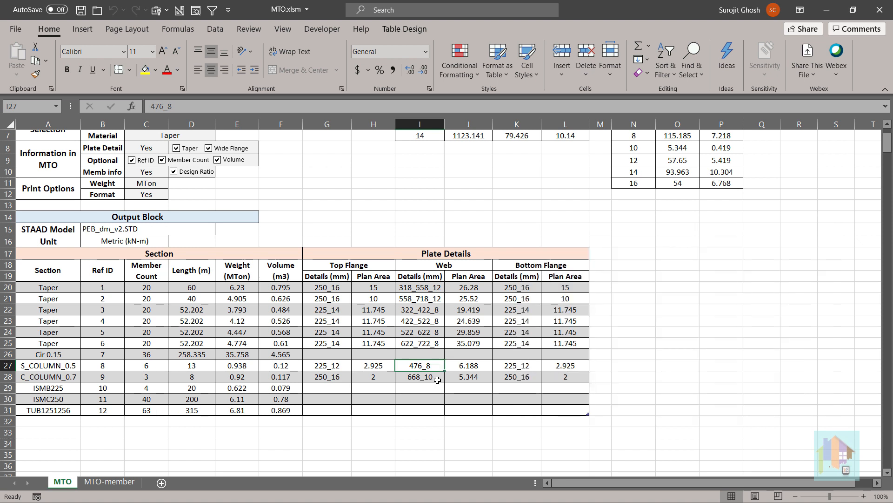
pyautogui.click(463, 366)
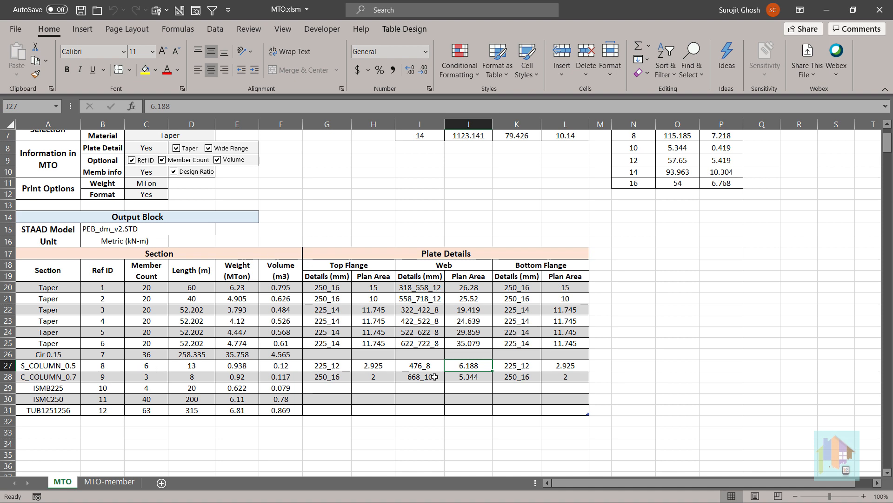
pyautogui.scroll(2, 434, 377)
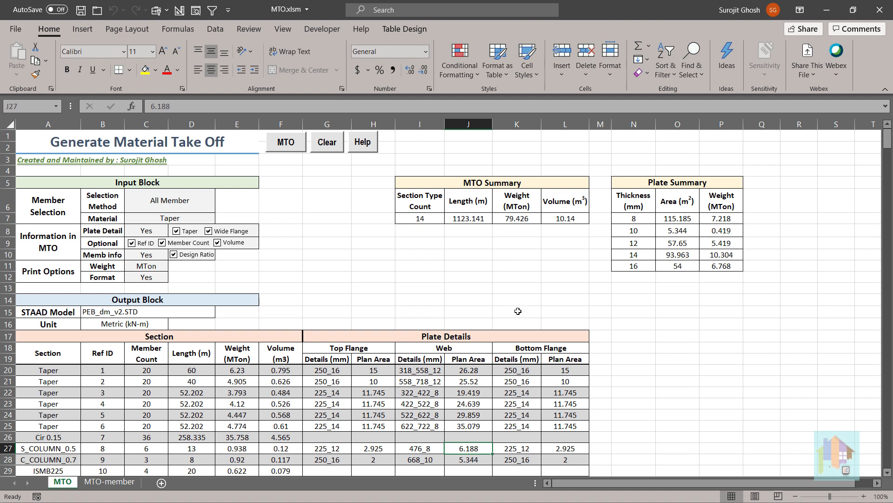
pyautogui.scroll(-1, 556, 321)
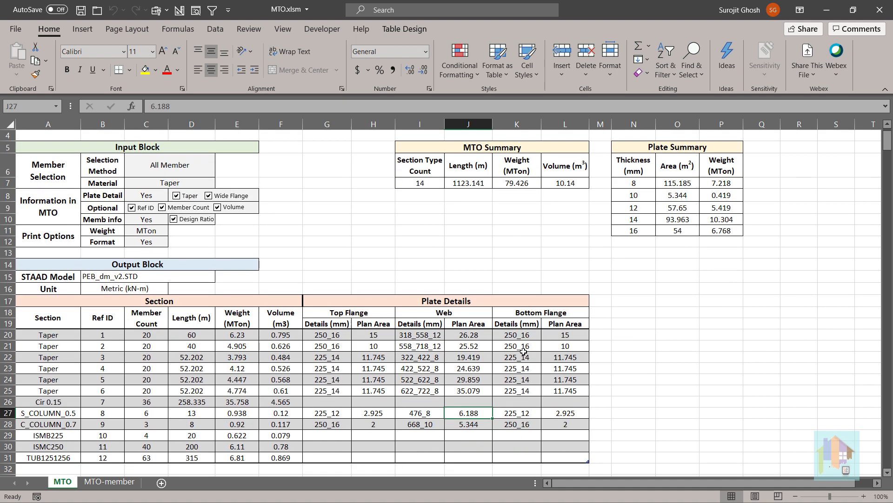
pyautogui.click(408, 422)
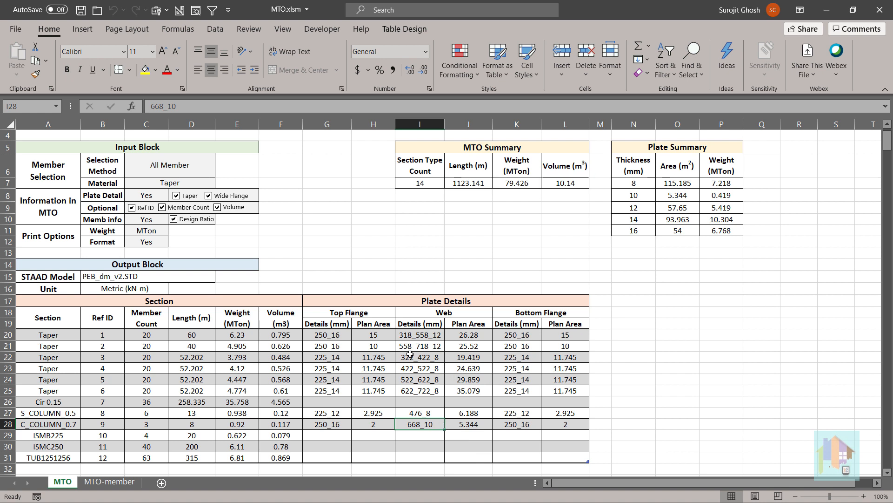
pyautogui.click(347, 357)
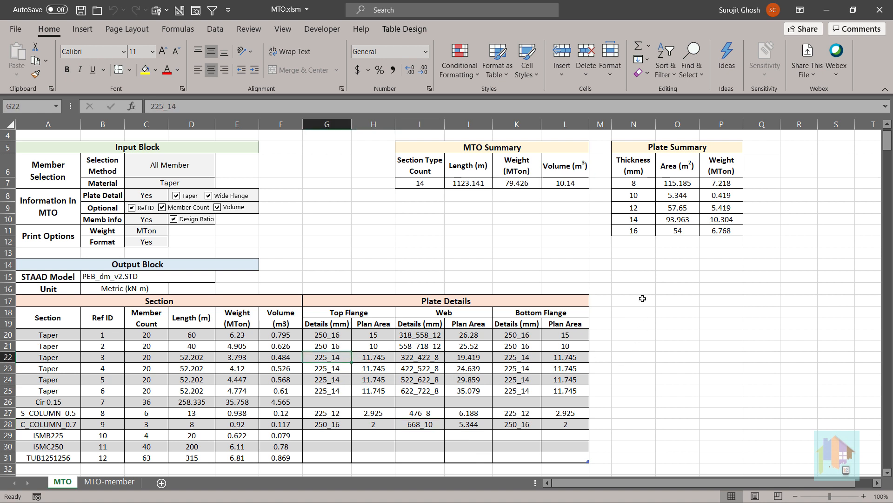
pyautogui.scroll(1, 643, 298)
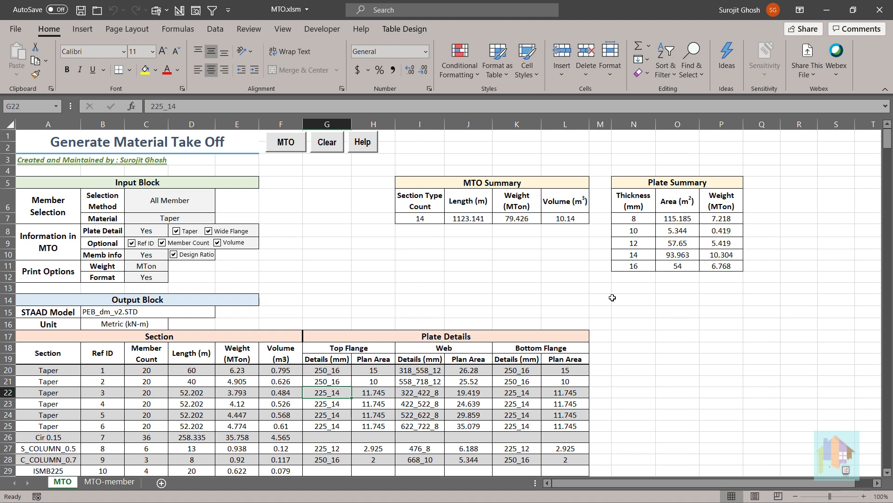
# Enter 2 in Q7 beside the 8 mm plate row and calculate its weight times that factor in R7 with =P7*Q7.
pyautogui.click(770, 222)
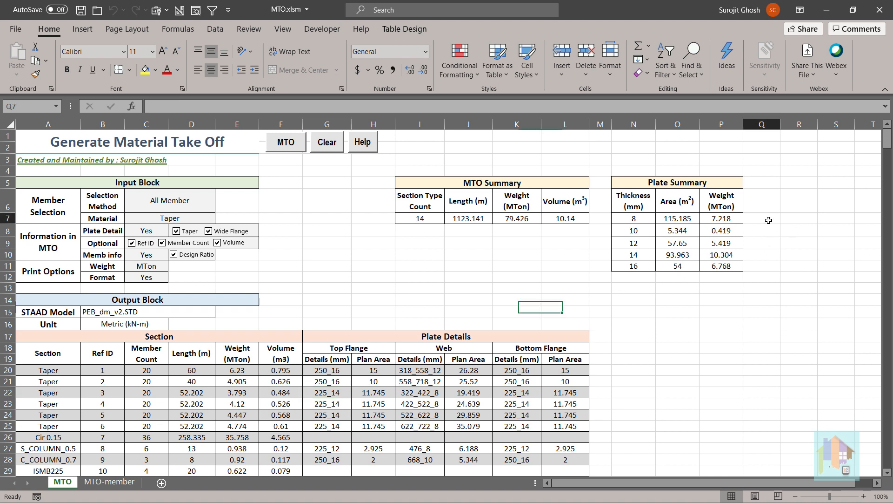
pyautogui.write('2')
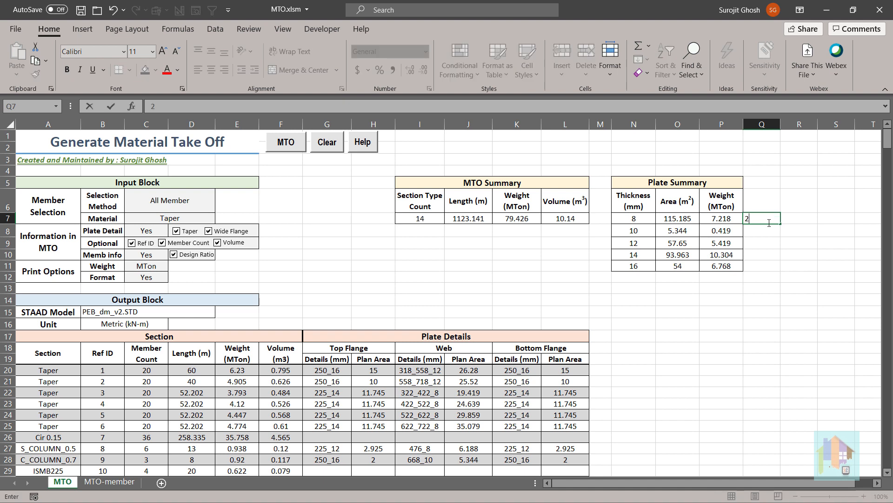
pyautogui.click(795, 223)
pyautogui.write('=')
pyautogui.click(728, 219)
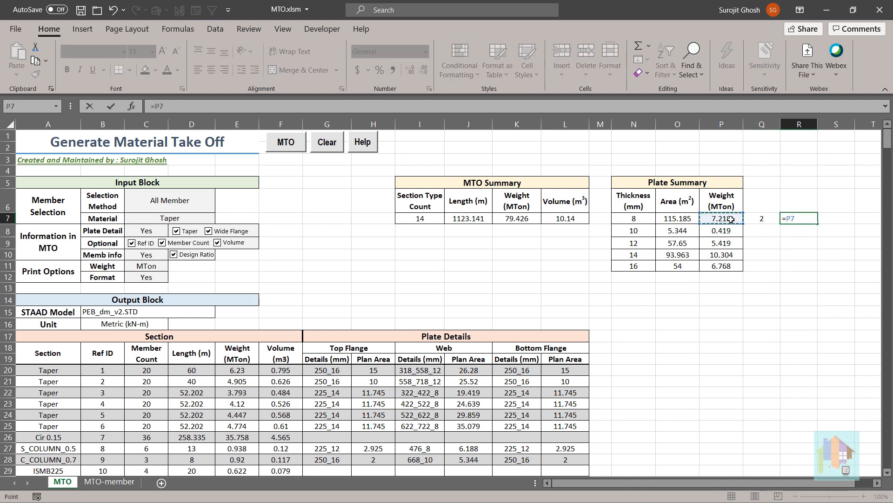
pyautogui.write('*')
pyautogui.click(762, 218)
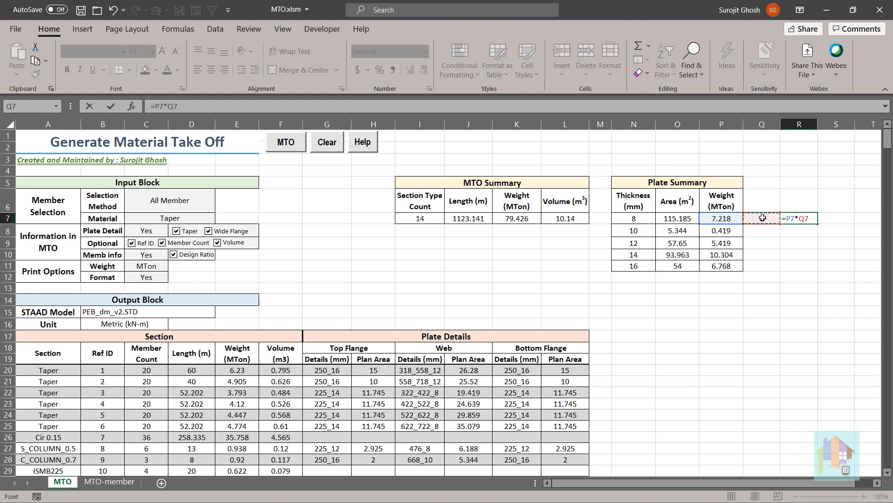
pyautogui.press('Return')
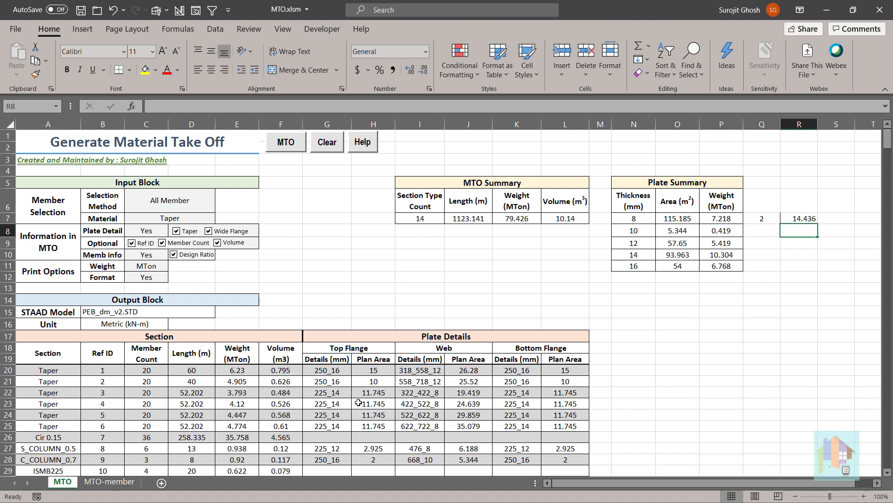
# Check the member count of S_COLUMN_0.5 in the take-off against the members highlighted for that section in the STAAD.Pro model.
pyautogui.click(36, 450)
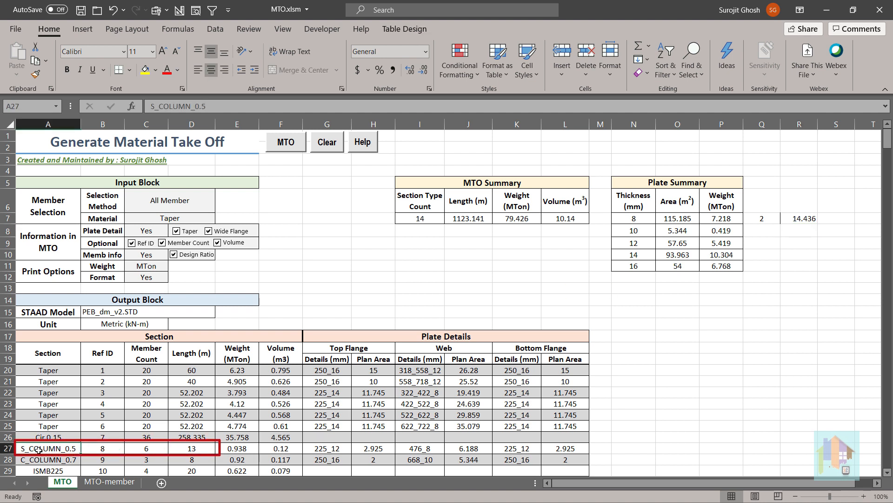
pyautogui.click(152, 449)
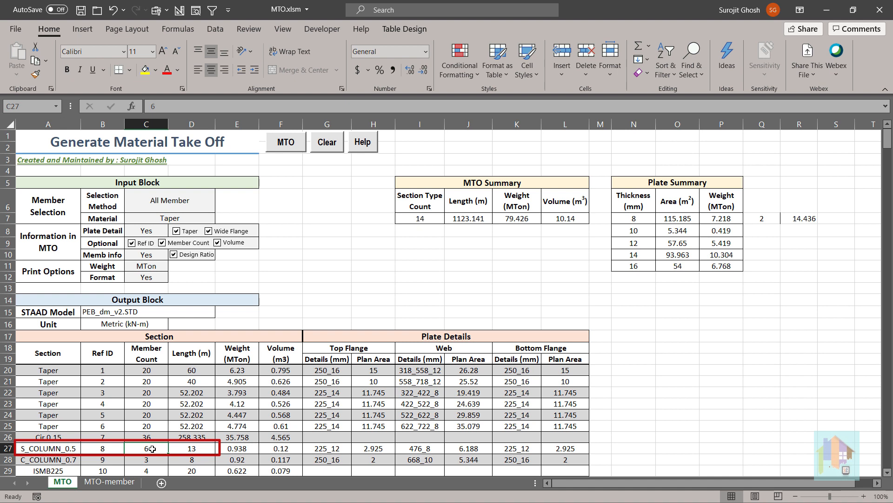
pyautogui.scroll(-1, 150, 448)
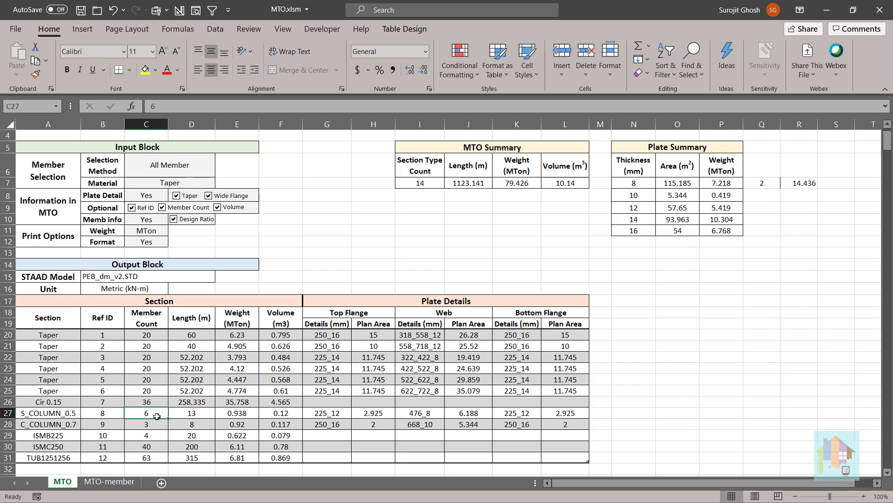
pyautogui.hotkey('alt', 'Tab')
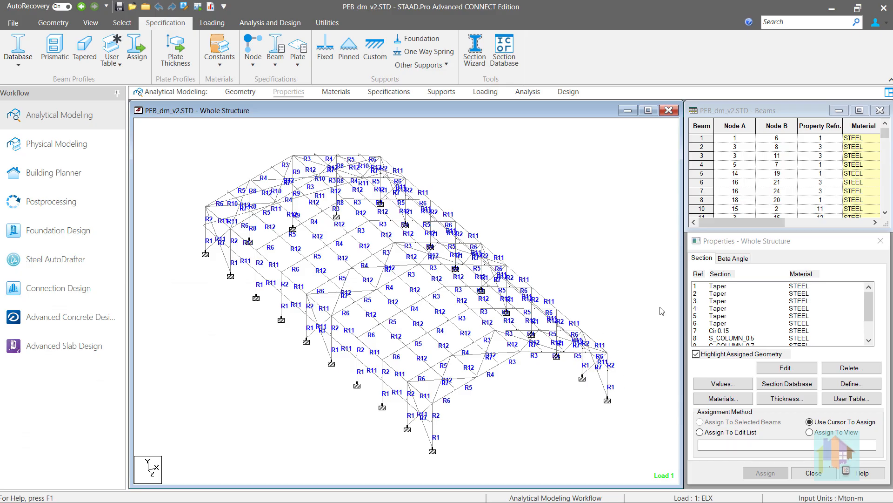
pyautogui.click(740, 339)
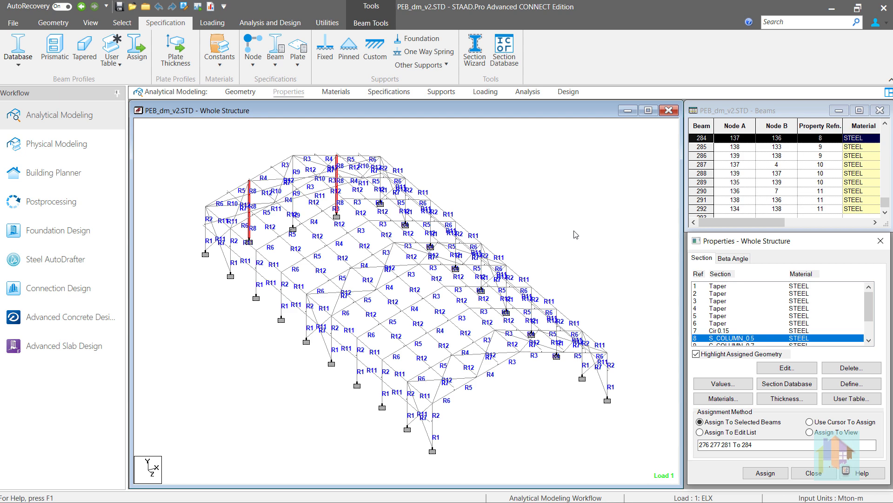
pyautogui.hotkey('alt', 'Tab')
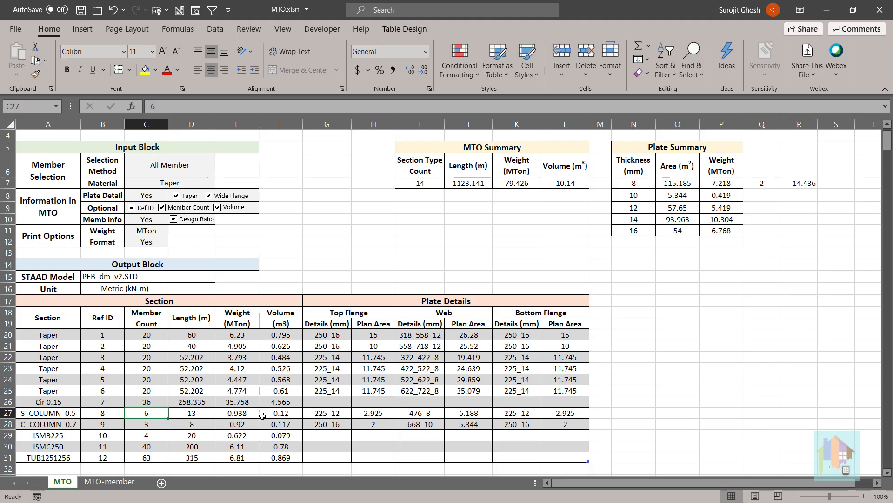
# Open the MTO-member sheet and look through the member numbers, sections, lengths and weights.
pyautogui.click(110, 481)
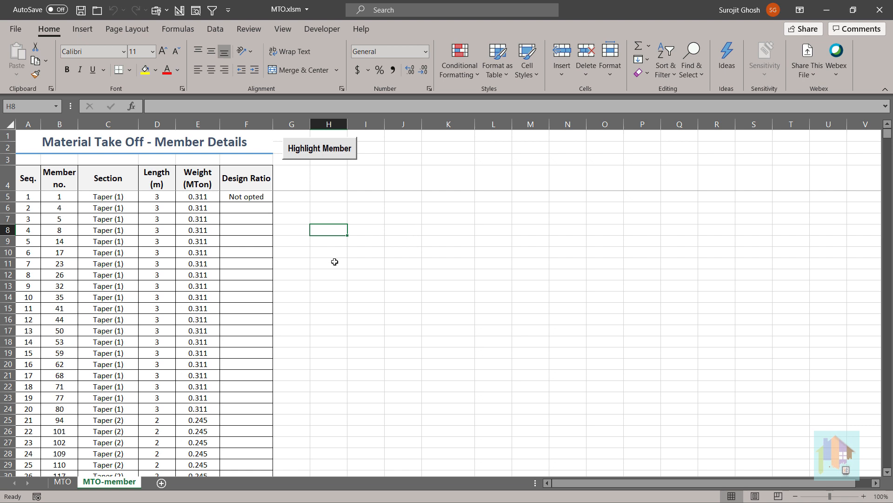
pyautogui.scroll(-2, 335, 262)
pyautogui.scroll(-15, 336, 261)
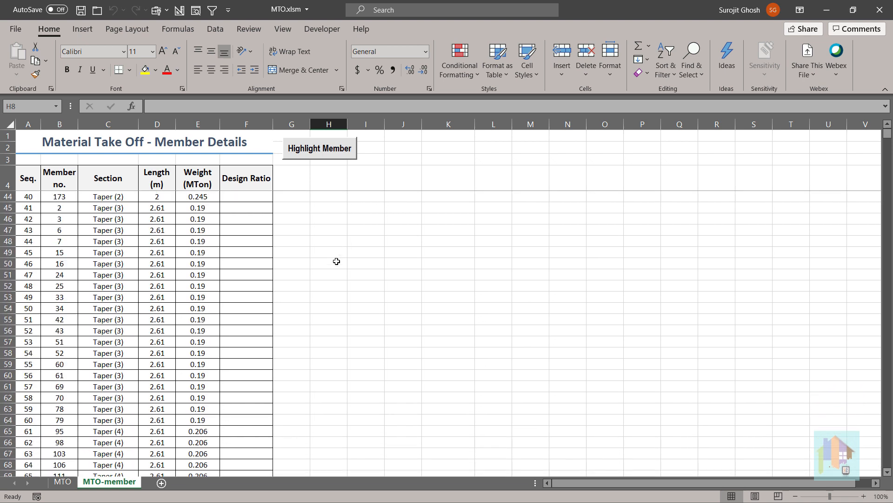
pyautogui.scroll(-14, 336, 261)
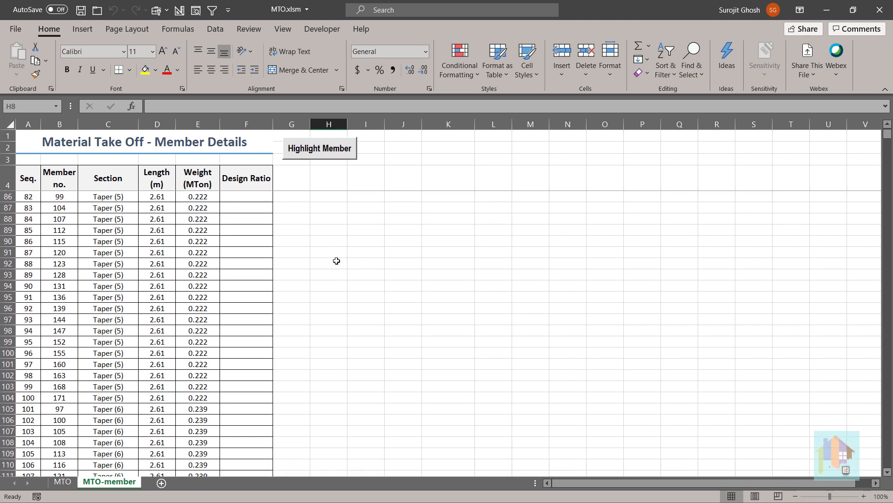
# Filter the member details to the S_COLUMN_0.5 section and select all its member lengths to check their total.
pyautogui.scroll(-3, 336, 260)
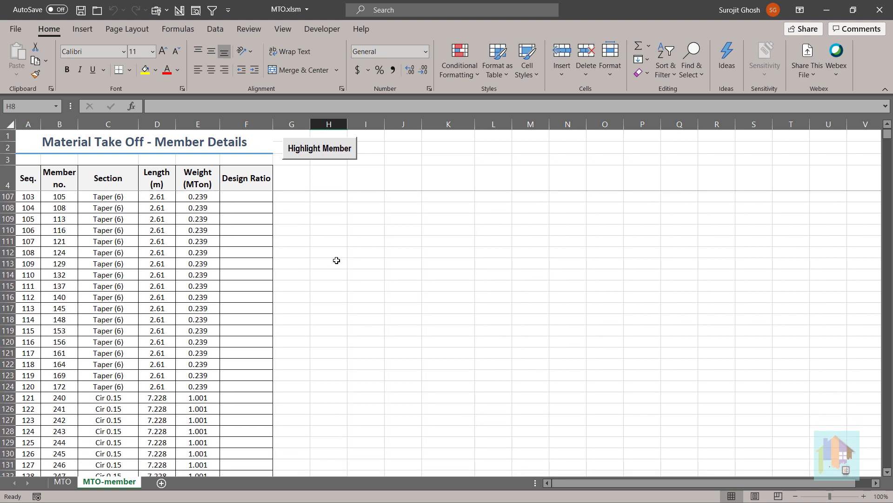
pyautogui.scroll(20, 337, 261)
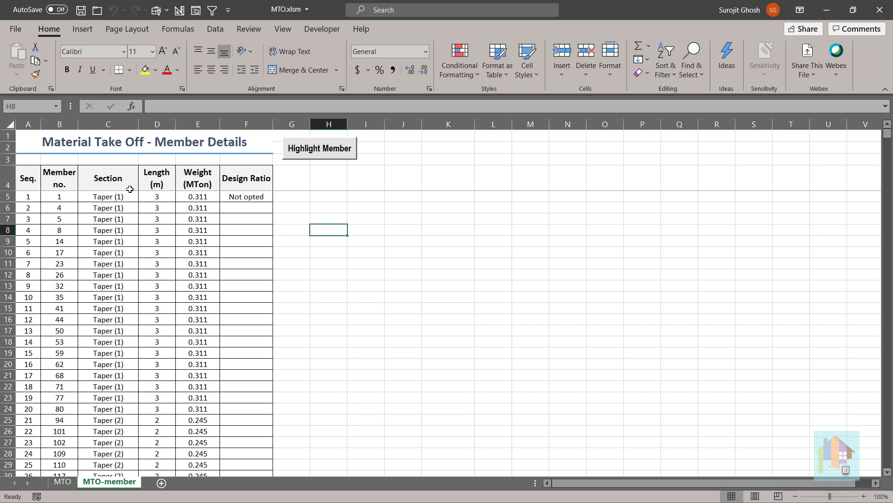
pyautogui.click(124, 179)
pyautogui.click(212, 9)
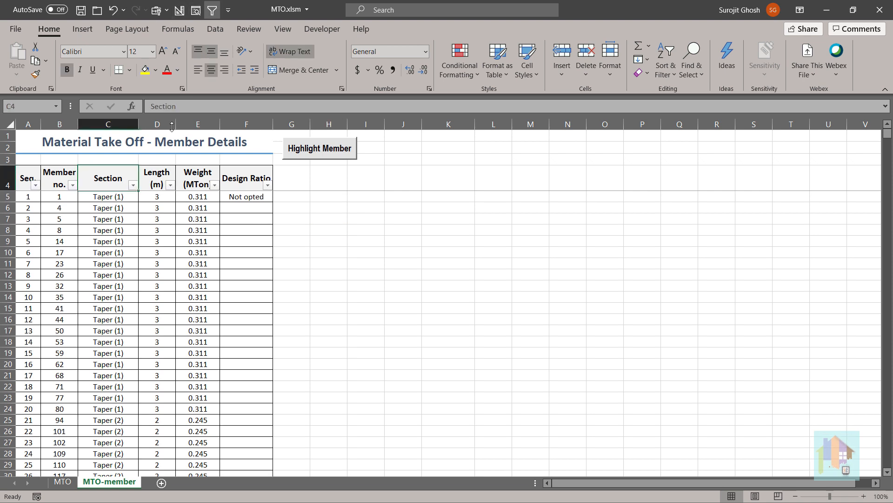
pyautogui.click(133, 185)
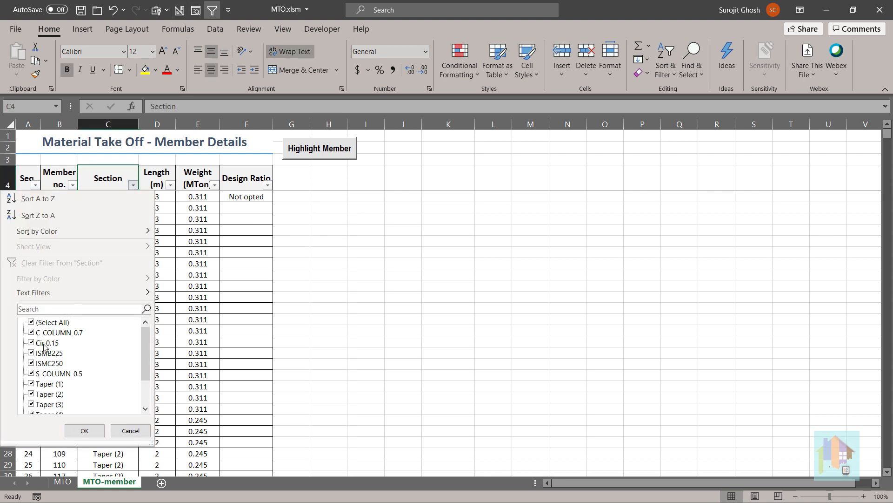
pyautogui.click(32, 322)
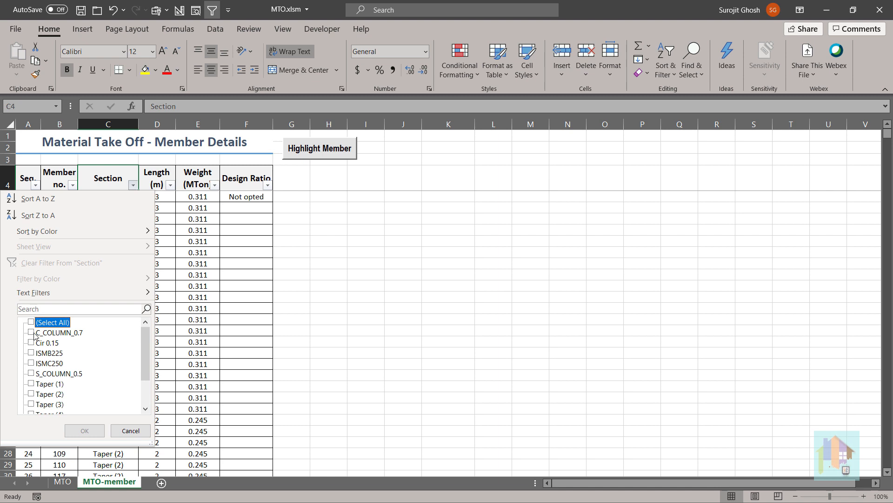
pyautogui.click(32, 374)
pyautogui.click(85, 431)
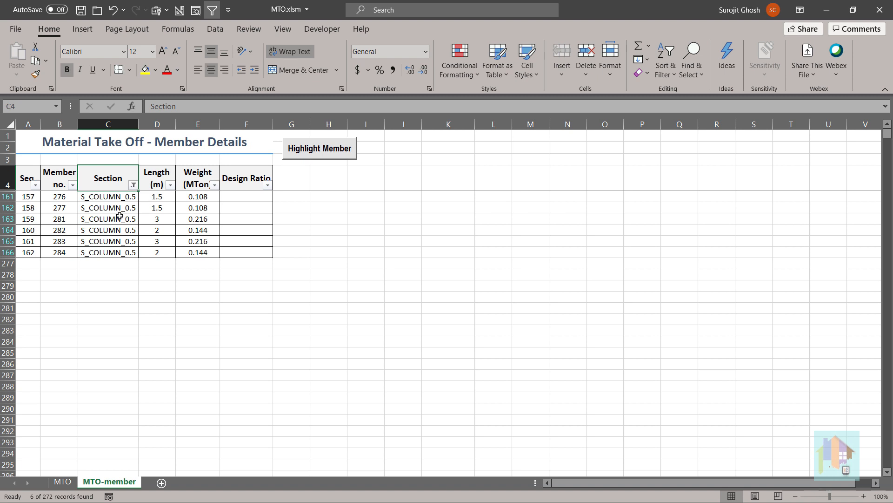
pyautogui.moveTo(144, 197); pyautogui.dragTo(157, 252)
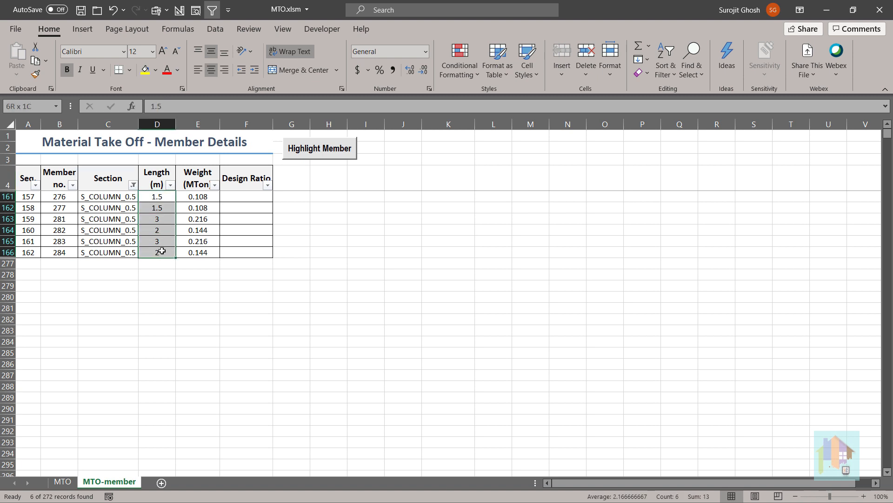
pyautogui.click(158, 289)
# Check Taper Ref ID 1 on the MTO sheet against the member details filtered to Taper (1), and remove the filter.
pyautogui.click(63, 483)
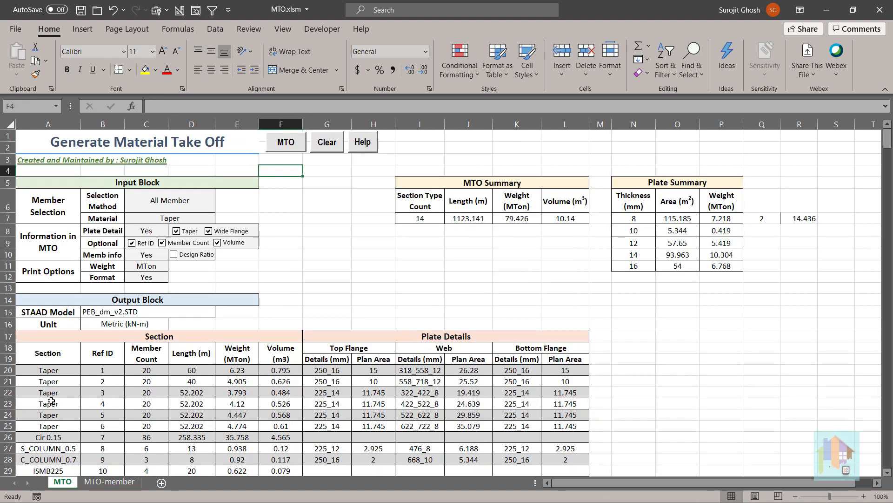
pyautogui.click(47, 370)
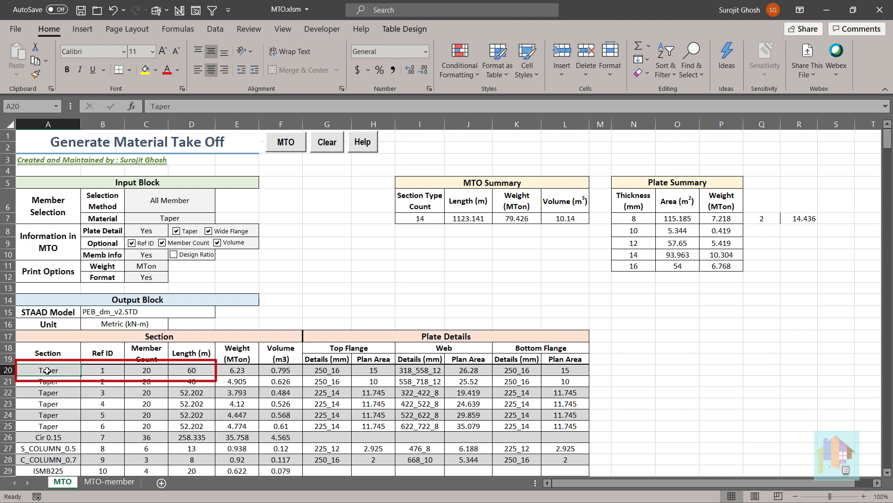
pyautogui.click(108, 481)
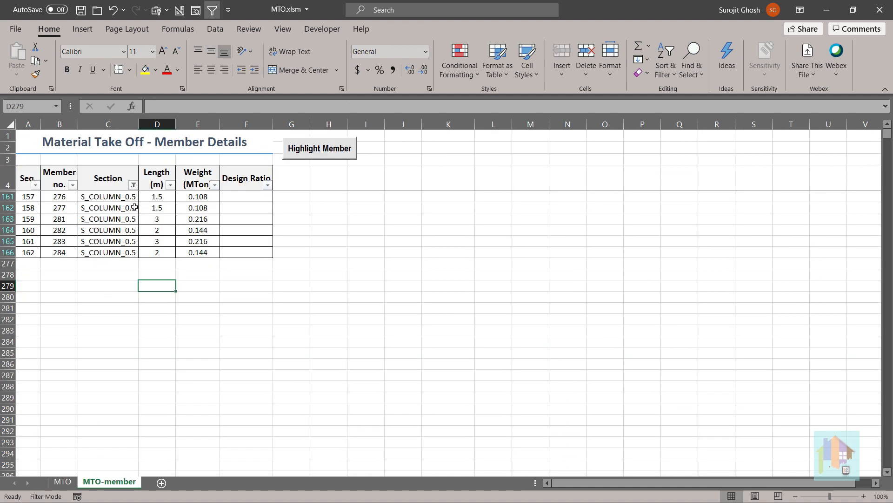
pyautogui.click(133, 185)
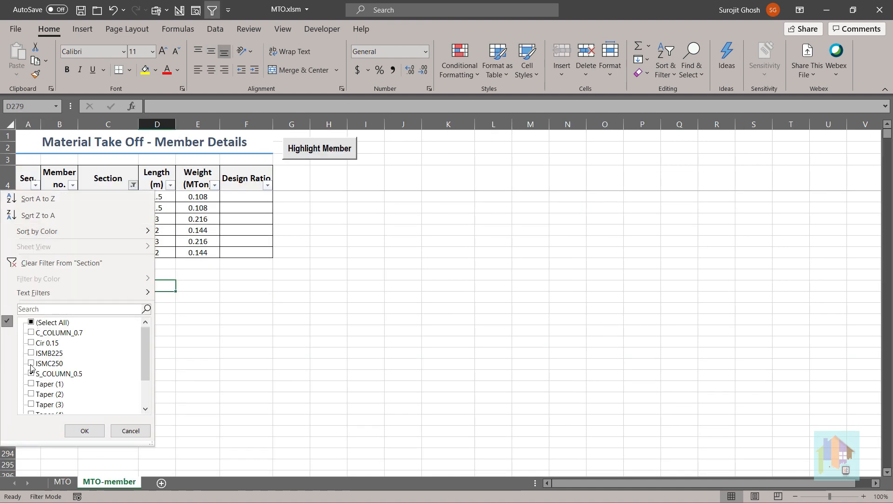
pyautogui.click(82, 429)
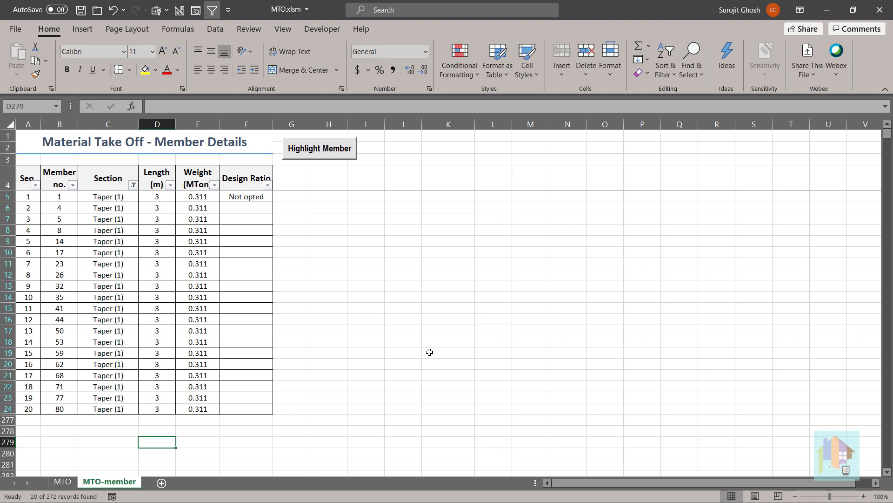
pyautogui.click(213, 10)
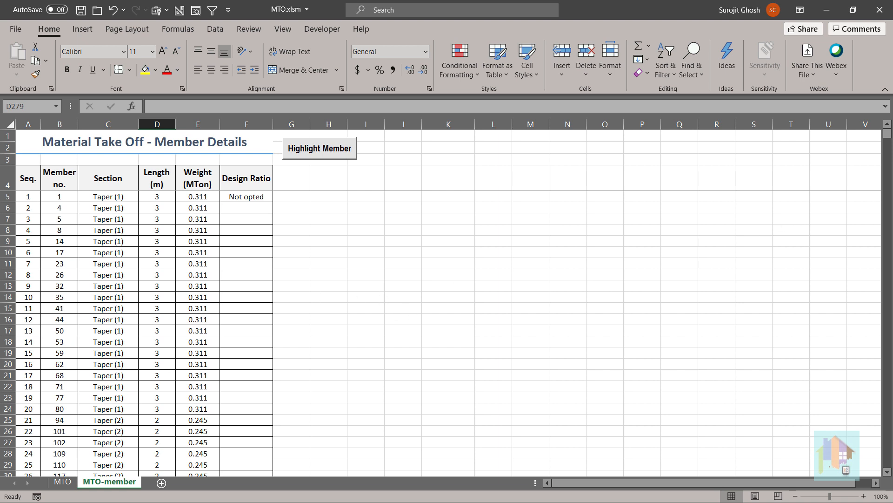
# Include Design Ratio in the MTO member info, and switch to STAAD.Pro to window-select the members at the structure's left-hand end.
pyautogui.click(64, 482)
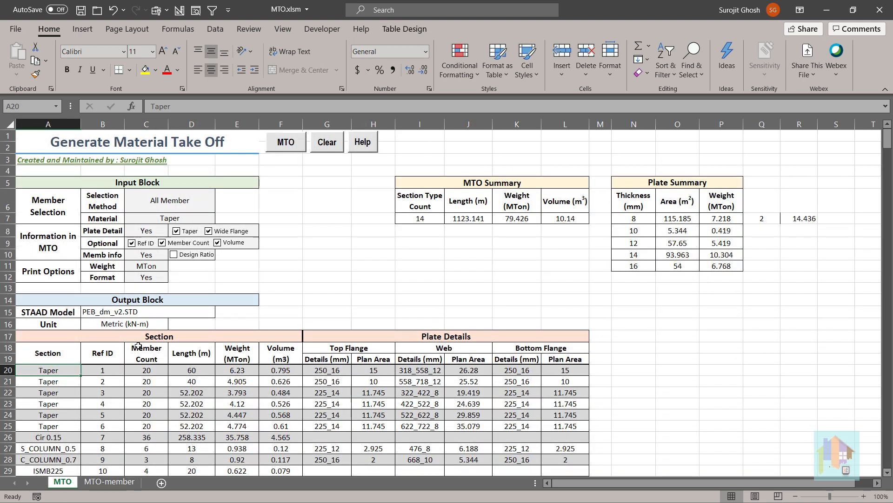
pyautogui.click(173, 256)
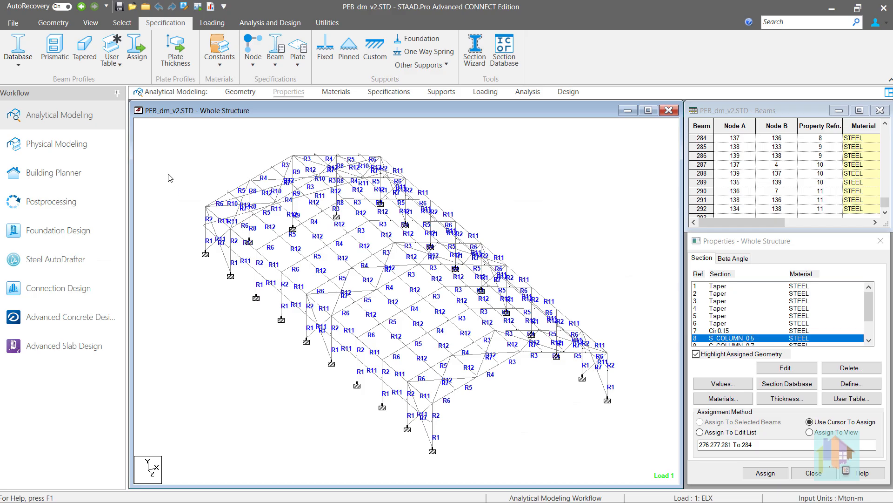
pyautogui.moveTo(168, 174); pyautogui.dragTo(294, 381)
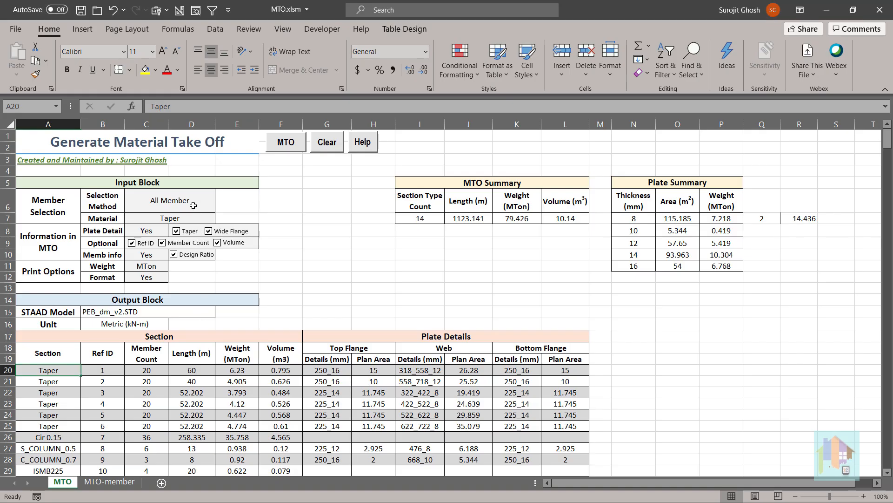
# Set the take-off's selection method to Selected Member and generate the MTO.
pyautogui.click(192, 205)
pyautogui.click(220, 207)
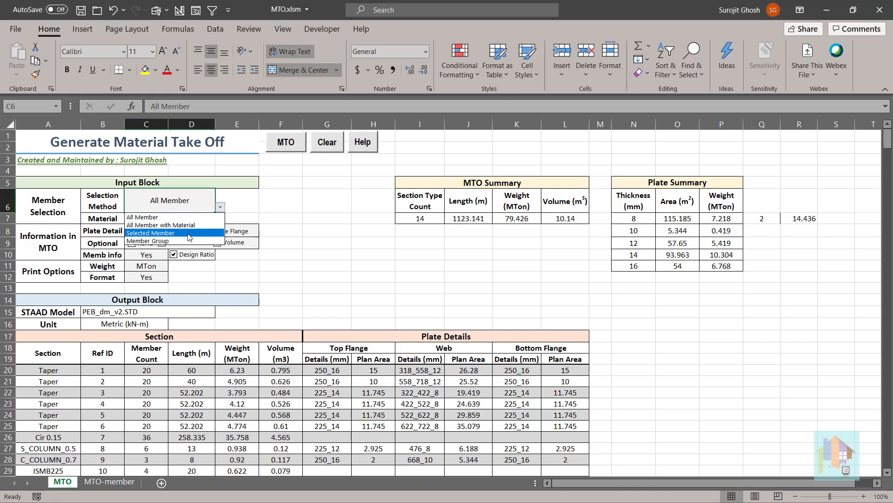
pyautogui.click(189, 233)
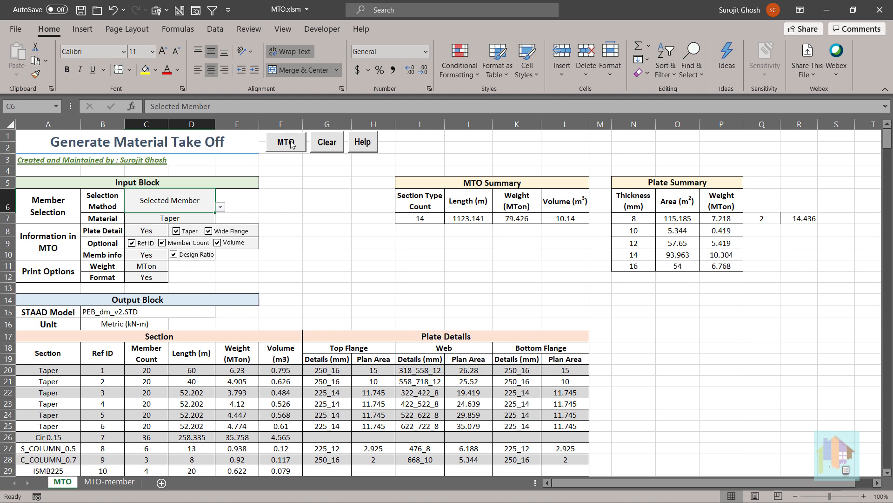
pyautogui.click(291, 143)
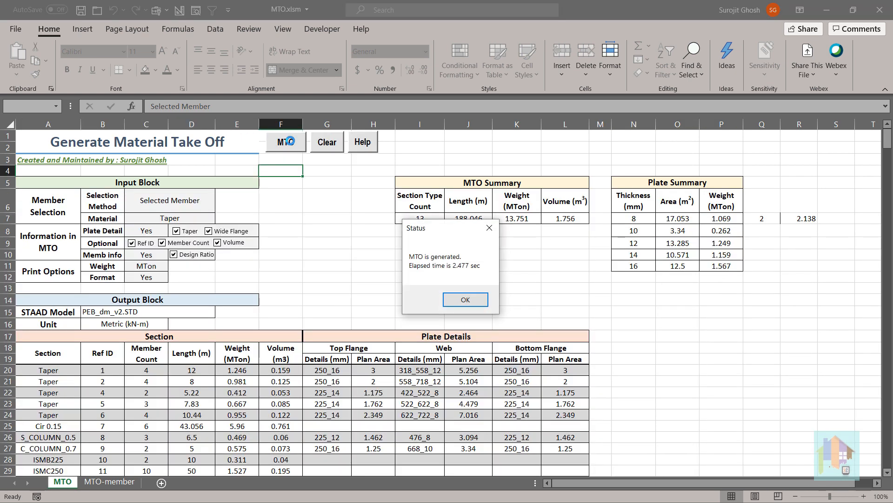
pyautogui.click(465, 300)
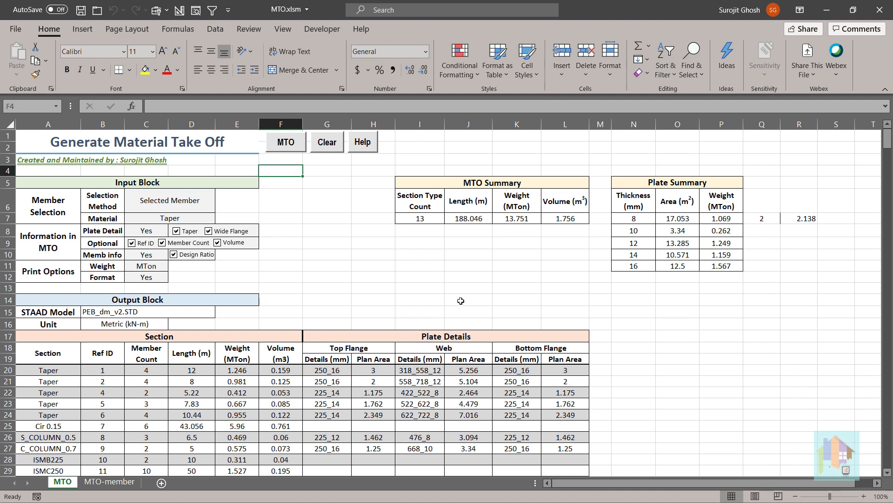
# Review the section quantities of the selected members and examine their design ratios on the MTO-member sheet, including the values in red.
pyautogui.scroll(-1, 458, 301)
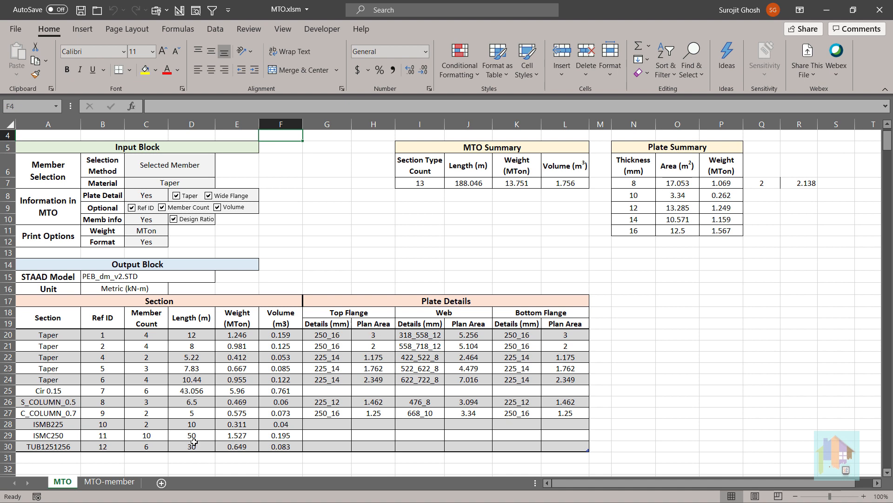
pyautogui.click(109, 481)
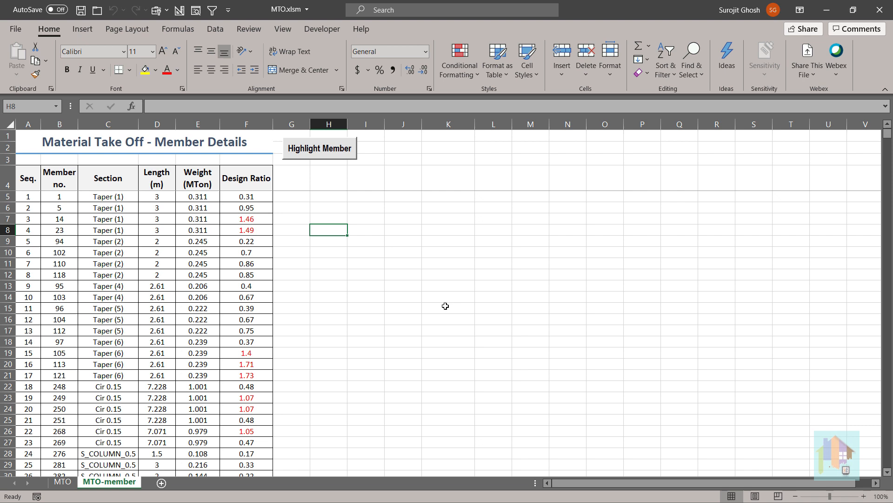
pyautogui.scroll(-4, 445, 306)
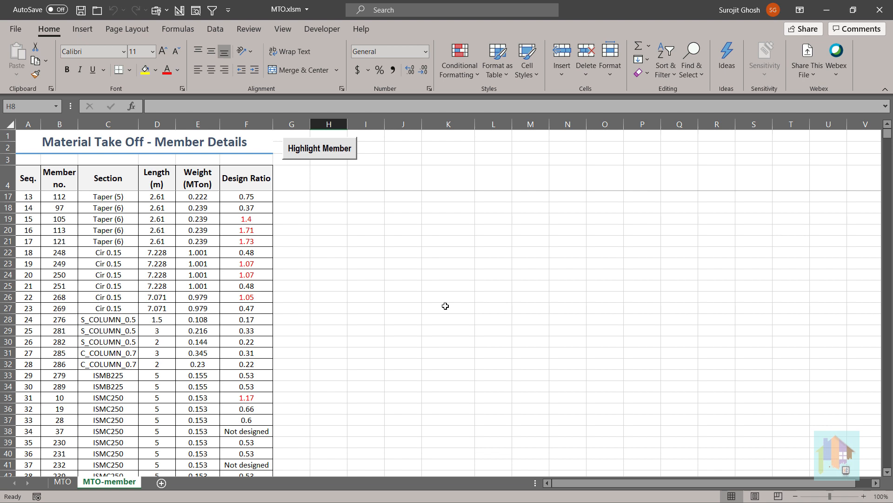
pyautogui.scroll(-3, 445, 306)
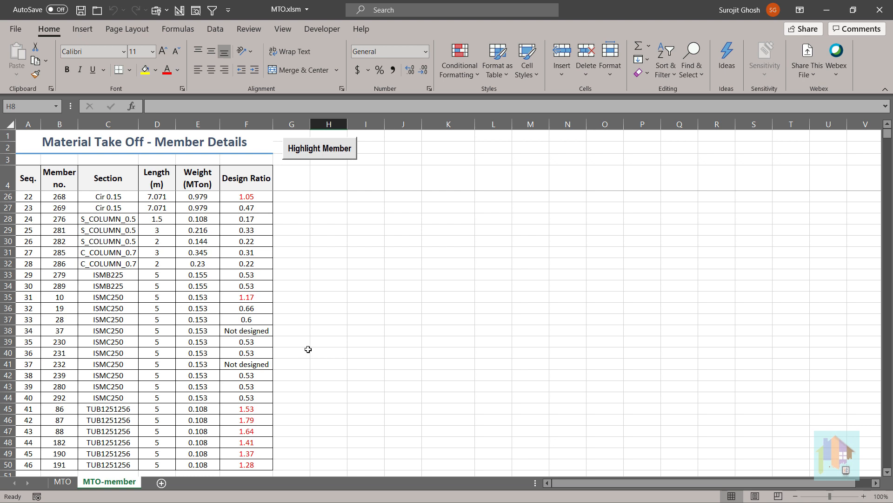
pyautogui.click(255, 406)
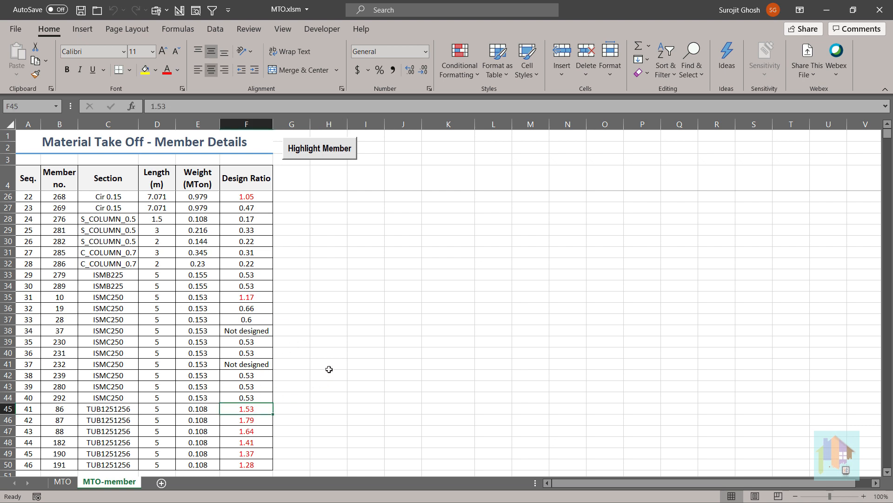
pyautogui.scroll(4, 334, 371)
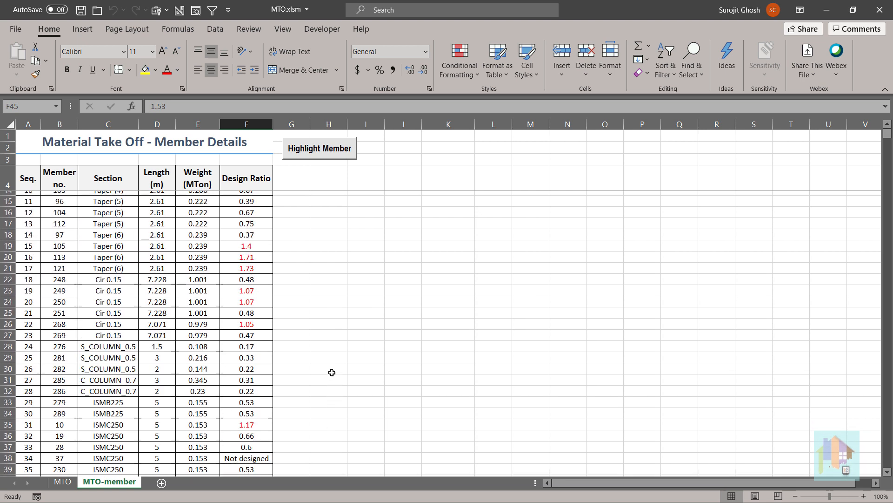
pyautogui.click(254, 298)
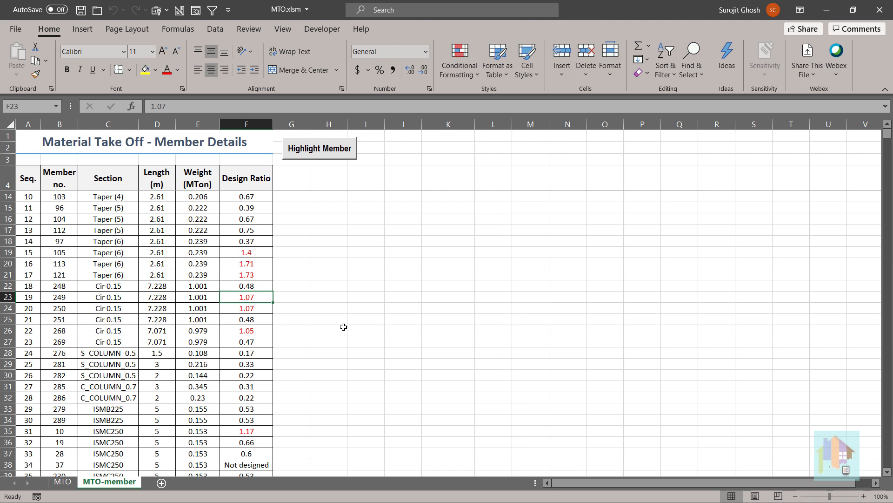
pyautogui.scroll(3, 344, 327)
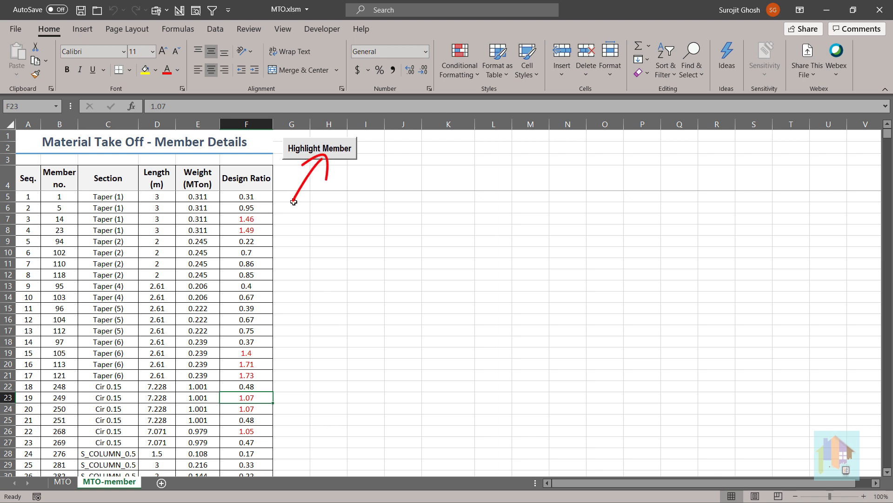
# Filter the Design Ratio column by red font colour to list only the overstressed members.
pyautogui.click(256, 179)
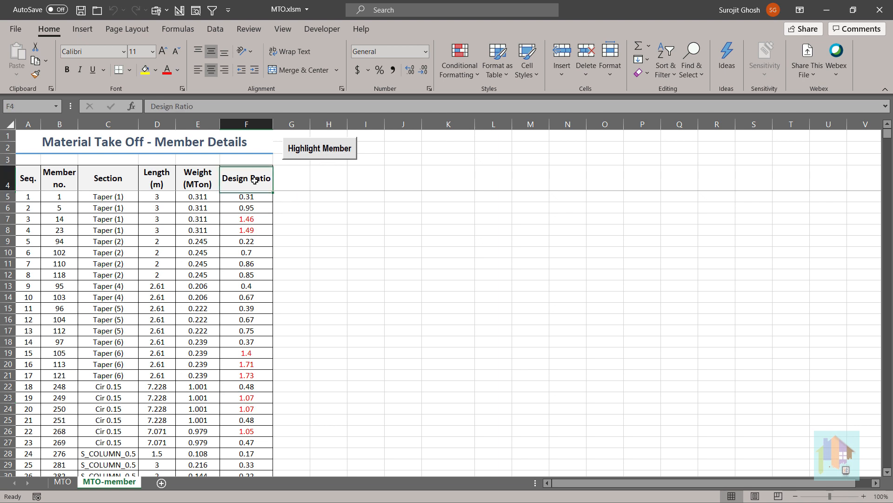
pyautogui.click(212, 9)
pyautogui.click(268, 184)
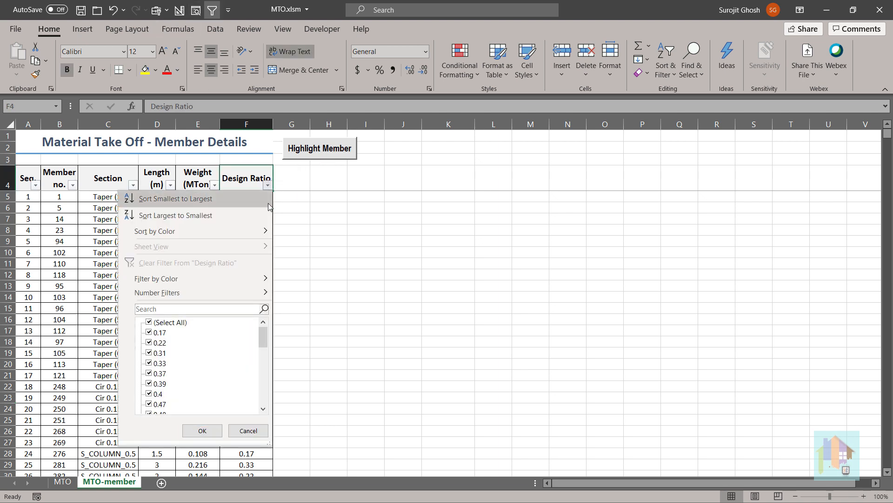
pyautogui.moveTo(256, 282)
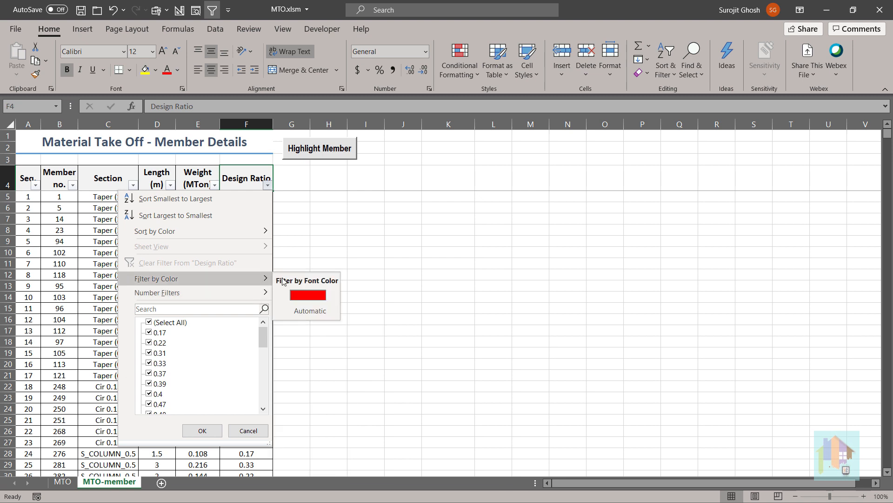
pyautogui.click(299, 295)
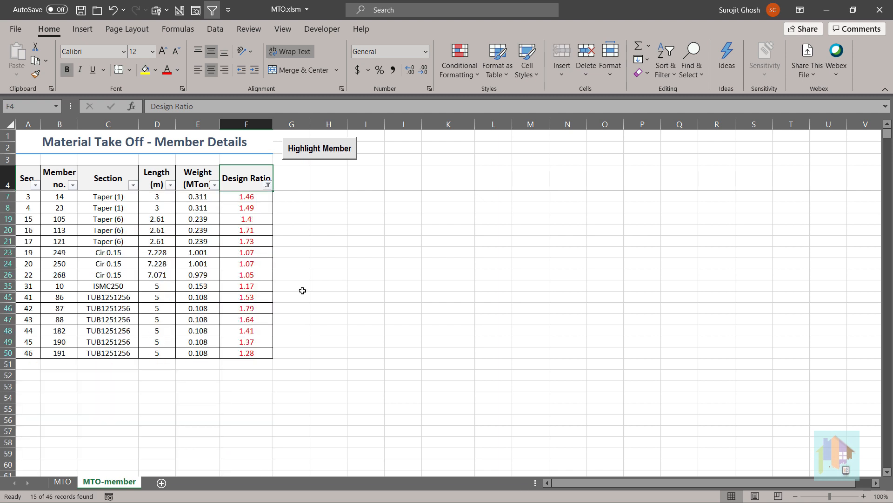
# Highlight the filtered members in the STAAD.Pro model and open a new view containing only them.
pyautogui.click(320, 149)
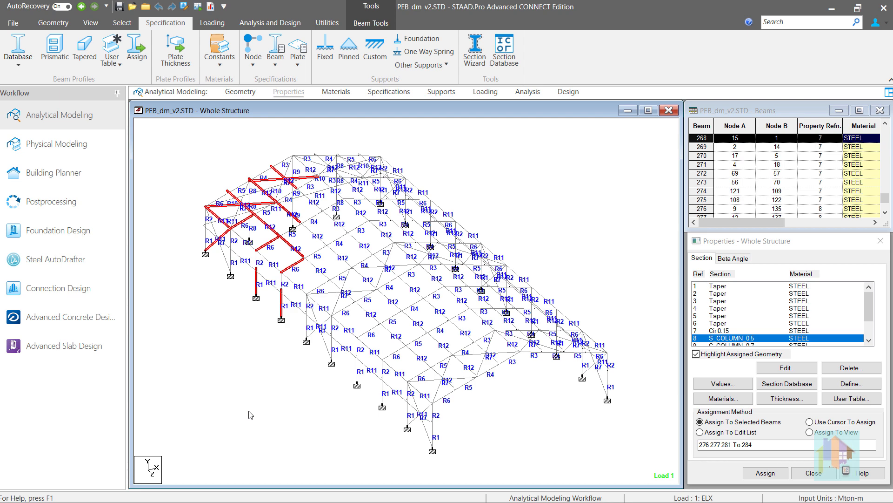
pyautogui.rightClick(578, 180)
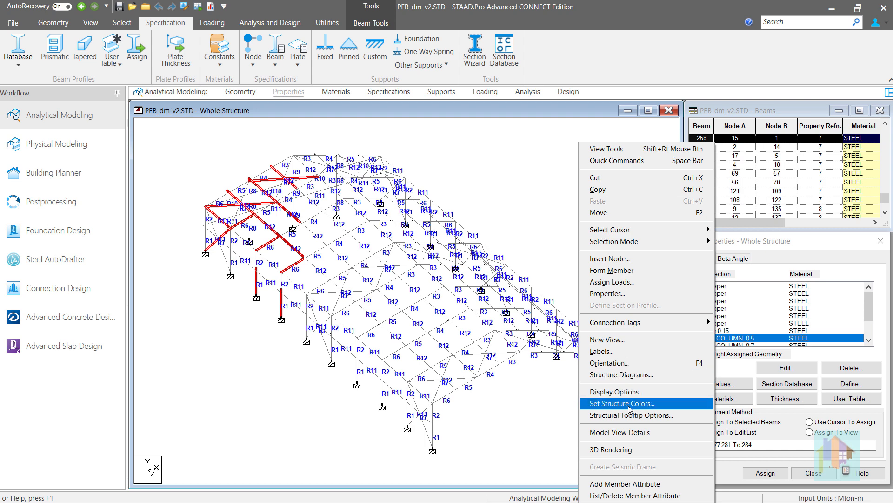
pyautogui.click(623, 340)
pyautogui.click(590, 288)
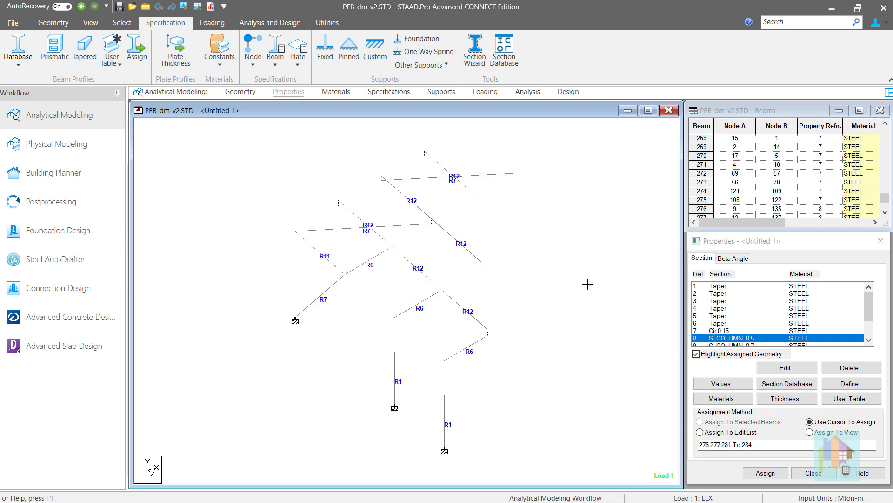
# Switch to Excel, filter the Section column to only Cir 0.15, and highlight the filtered members in the STAAD.Pro model.
pyautogui.hotkey('alt', 'Tab')
pyautogui.click(132, 185)
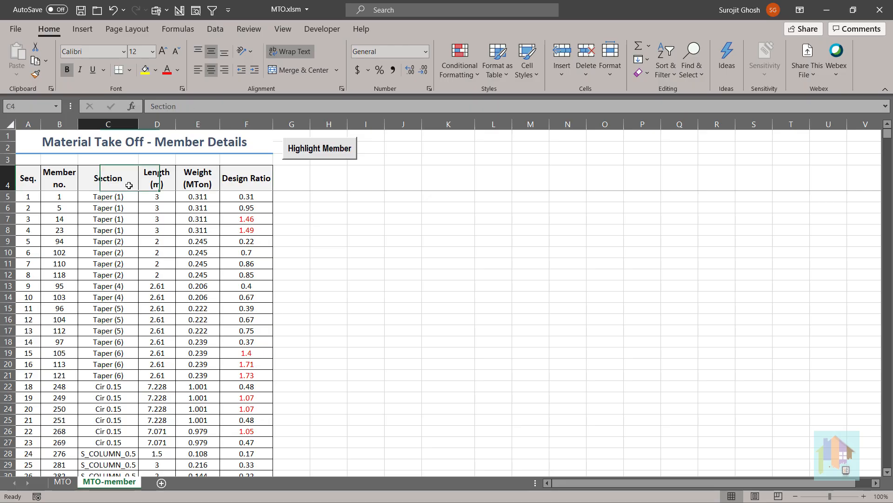
pyautogui.click(212, 10)
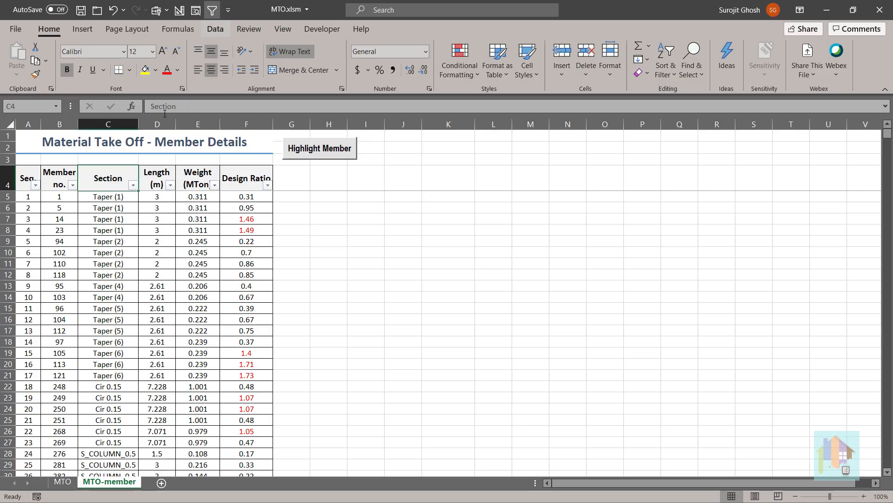
pyautogui.click(133, 185)
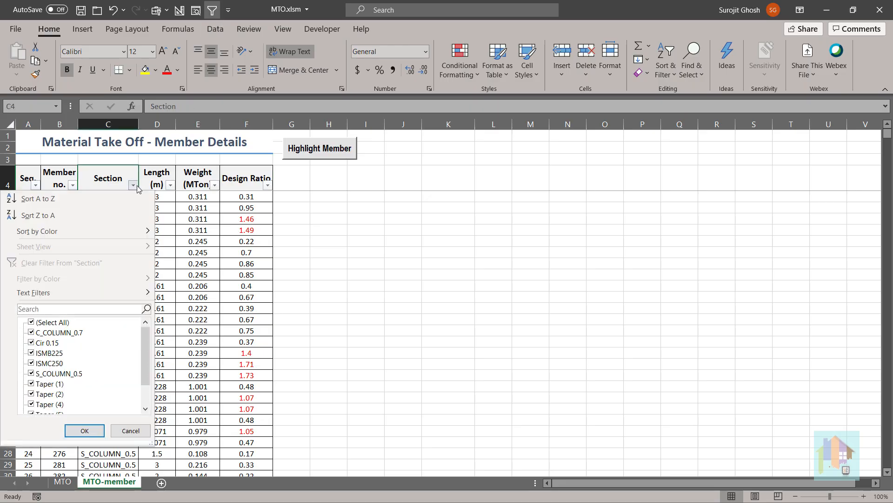
pyautogui.click(31, 322)
pyautogui.click(33, 344)
pyautogui.click(79, 429)
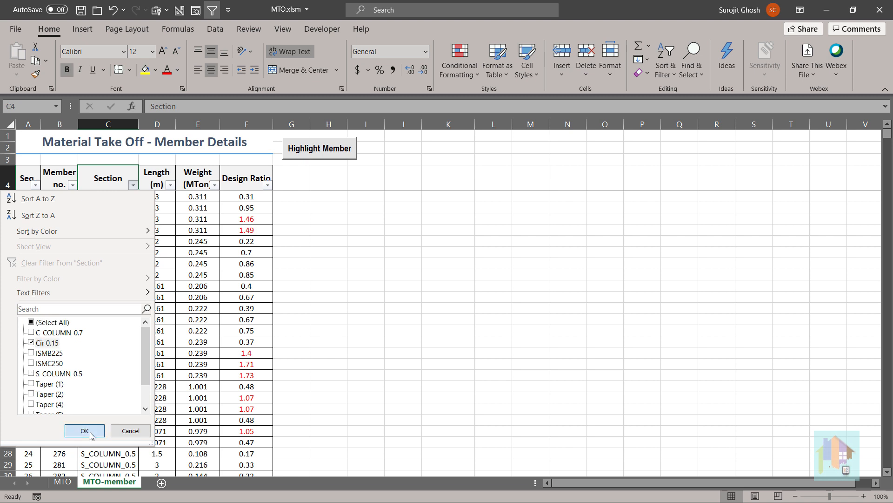
pyautogui.click(327, 149)
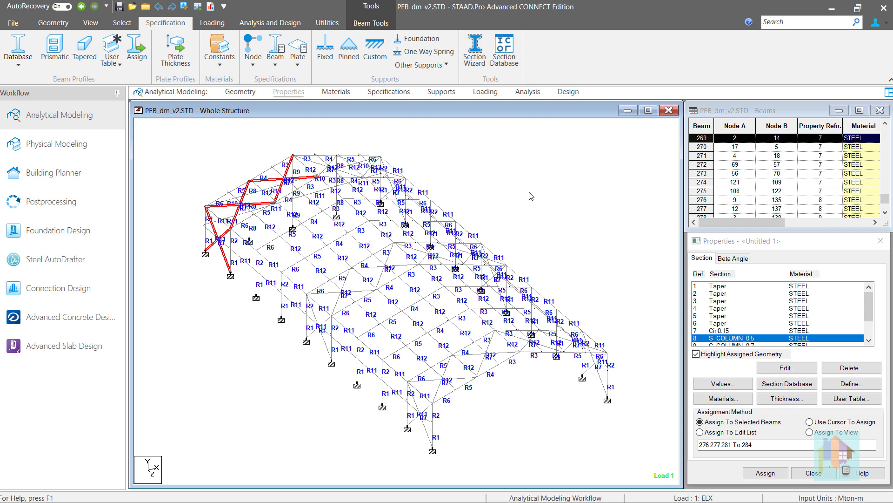
# Clear the member selection and highlight the _TAPER beam group in the whole structure view.
pyautogui.click(461, 154)
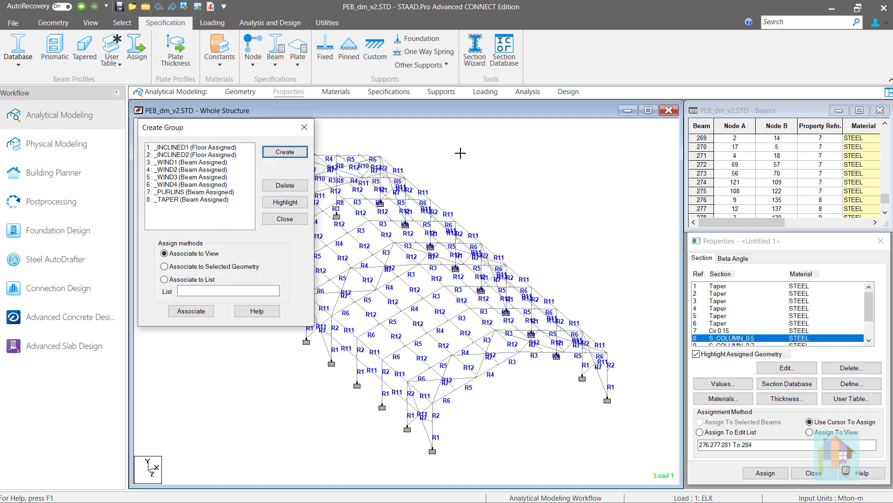
pyautogui.moveTo(230, 133); pyautogui.dragTo(155, 130)
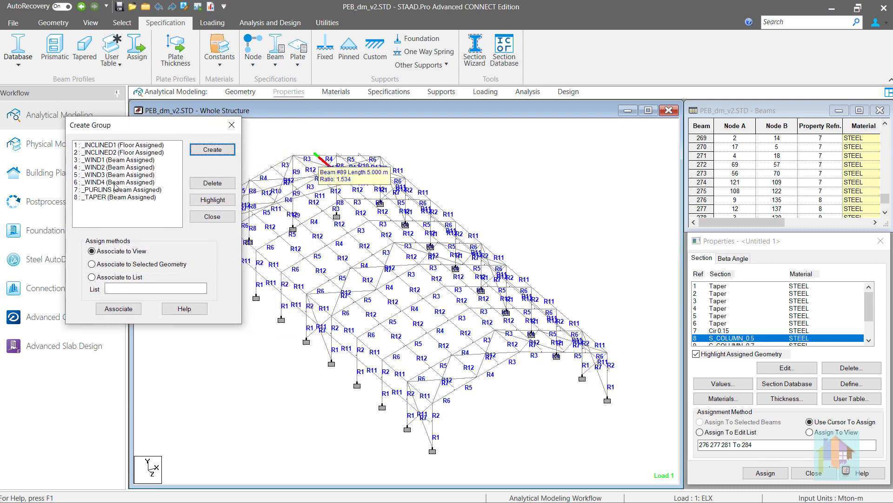
pyautogui.click(111, 197)
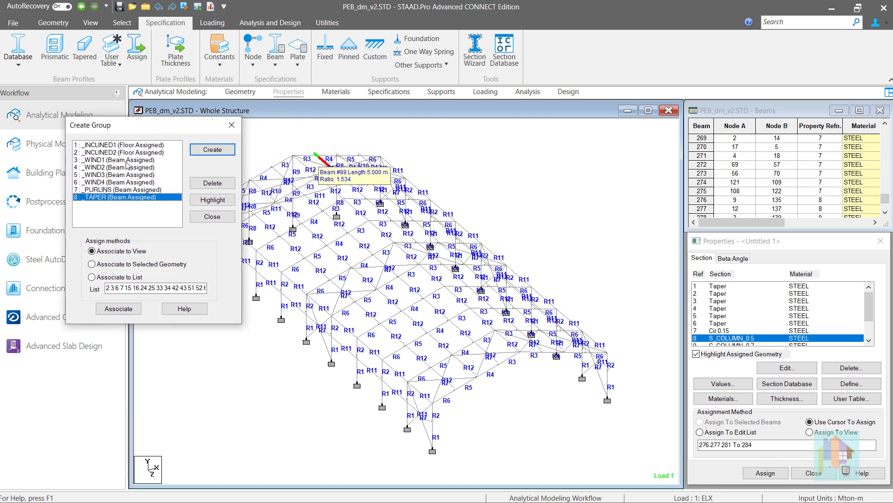
pyautogui.click(212, 200)
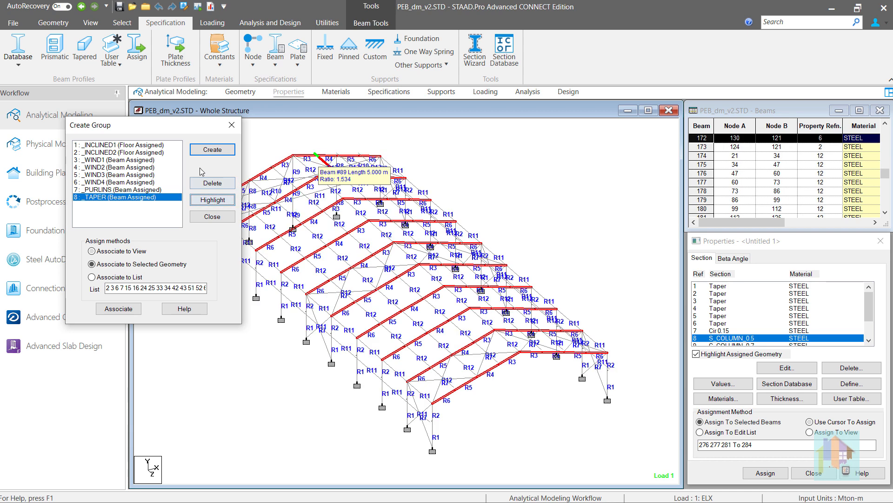
pyautogui.click(221, 217)
# Switch to Excel's MTO sheet, set the selection method to Member Group with group Taper, and generate the MTO.
pyautogui.hotkey('alt', 'Tab')
pyautogui.click(194, 203)
pyautogui.click(220, 208)
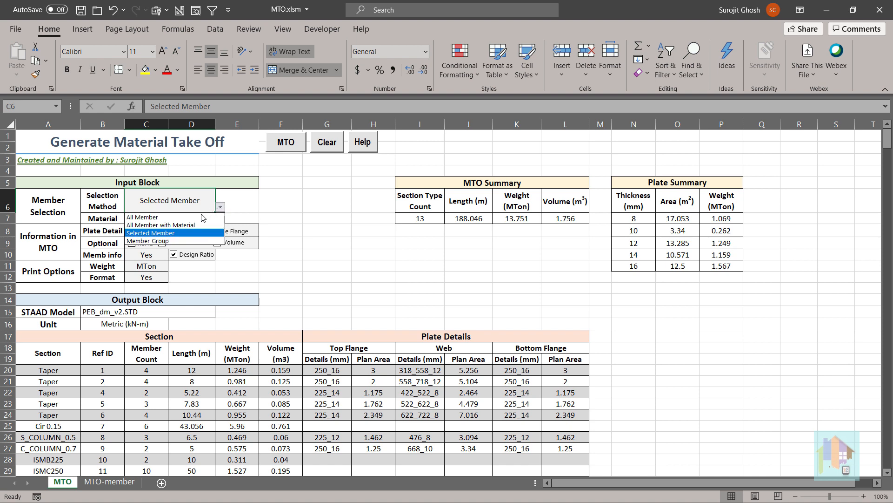
pyautogui.click(193, 241)
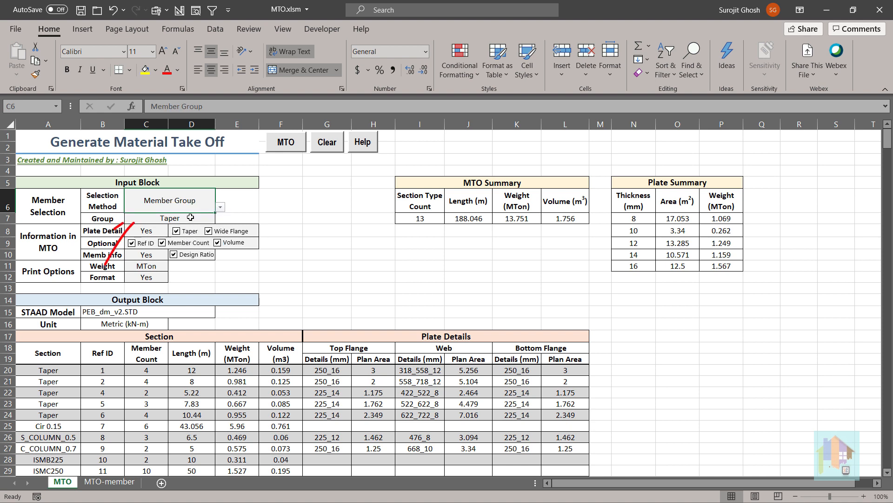
pyautogui.click(191, 218)
pyautogui.click(283, 146)
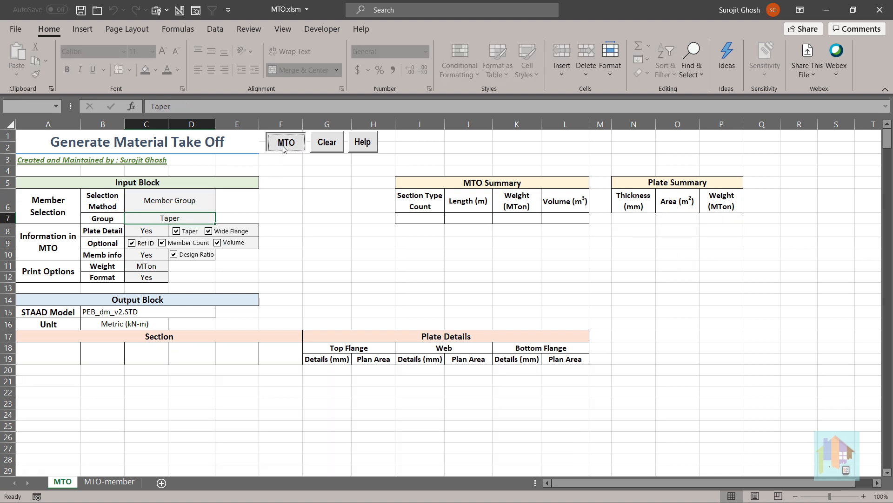
pyautogui.click(466, 296)
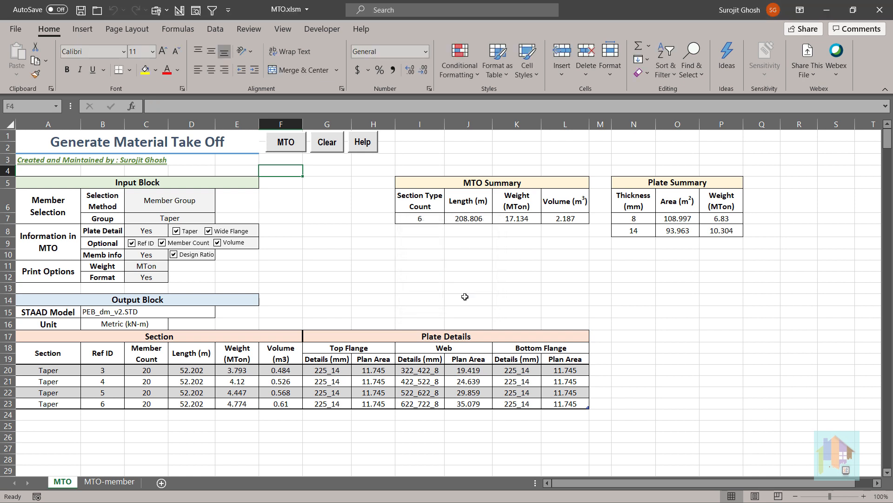
# Review the Taper group's member lengths, weights and design ratios on the MTO-member sheet and return to the MTO sheet.
pyautogui.click(116, 482)
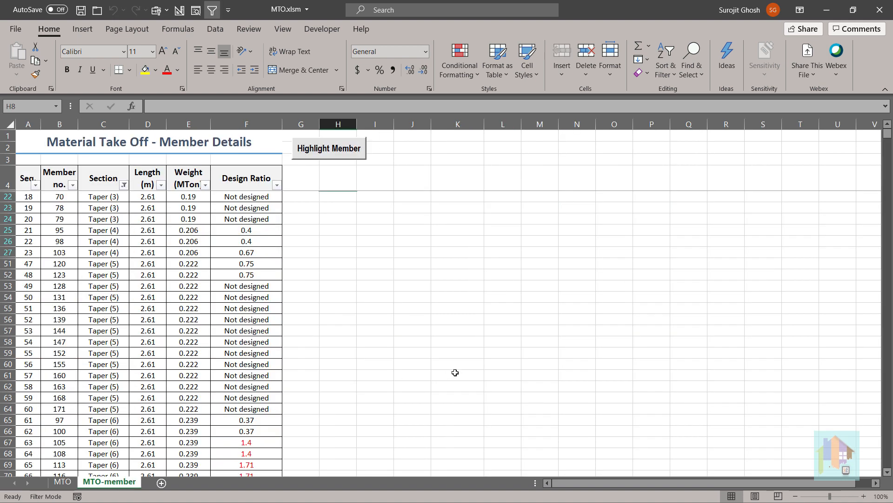
pyautogui.scroll(-1, 455, 373)
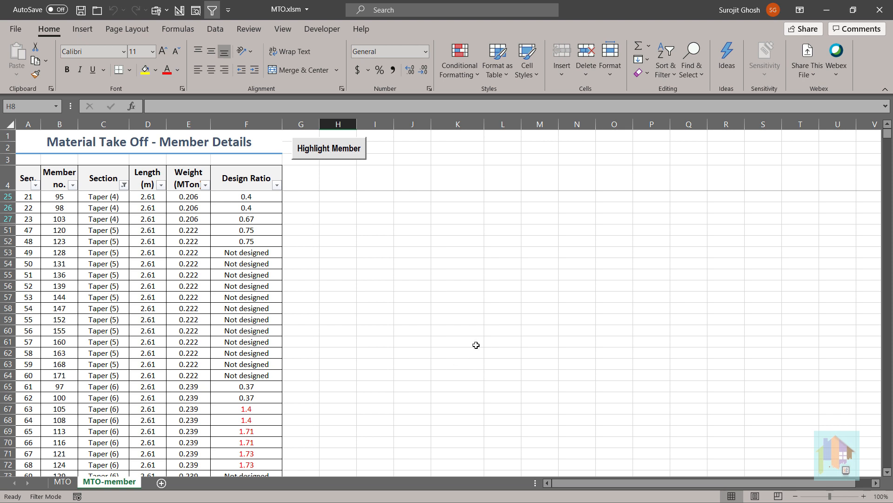
pyautogui.click(62, 481)
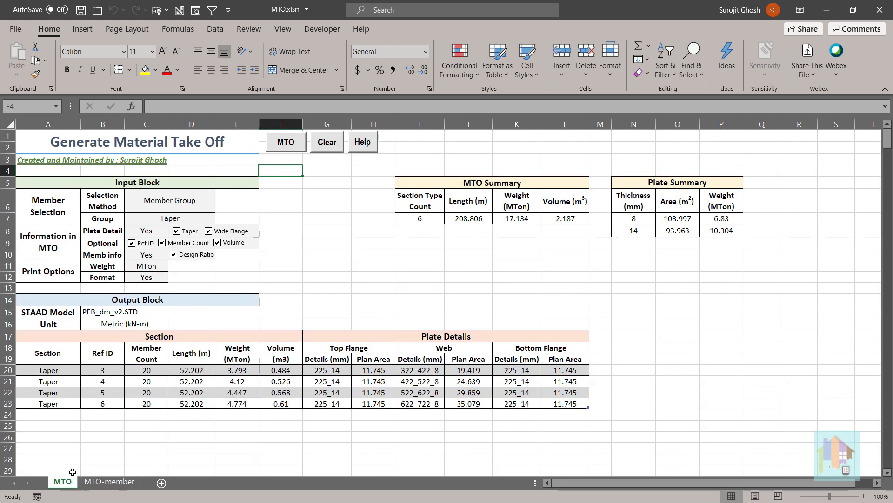
# Set the selection method to All Member, generate the MTO, and compare it with STAAD.Pro's steel take-off output.
pyautogui.click(213, 200)
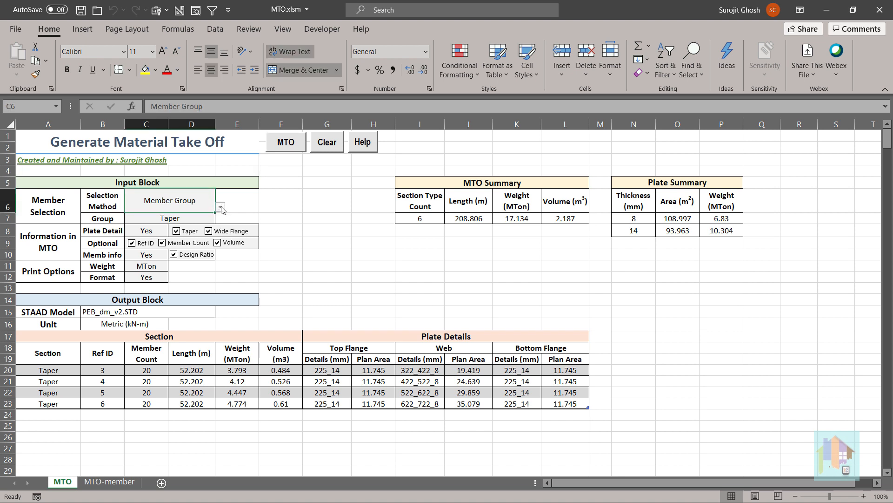
pyautogui.click(221, 207)
pyautogui.click(197, 220)
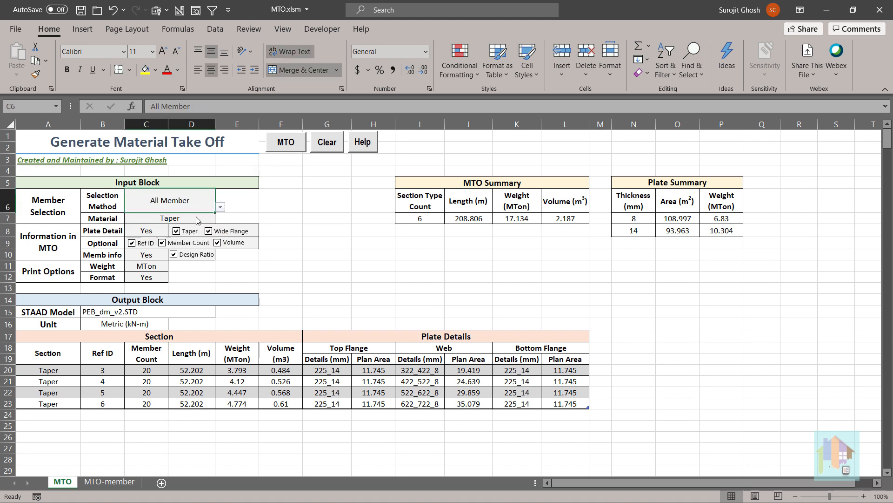
pyautogui.click(292, 141)
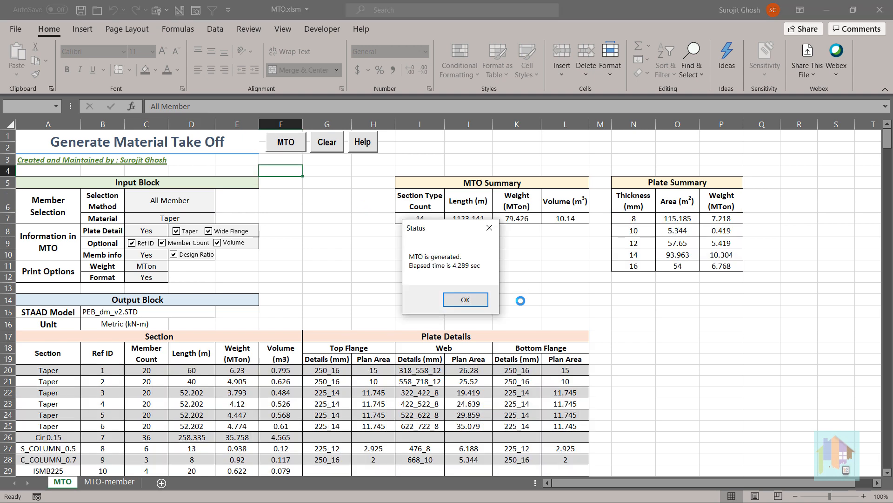
pyautogui.click(465, 296)
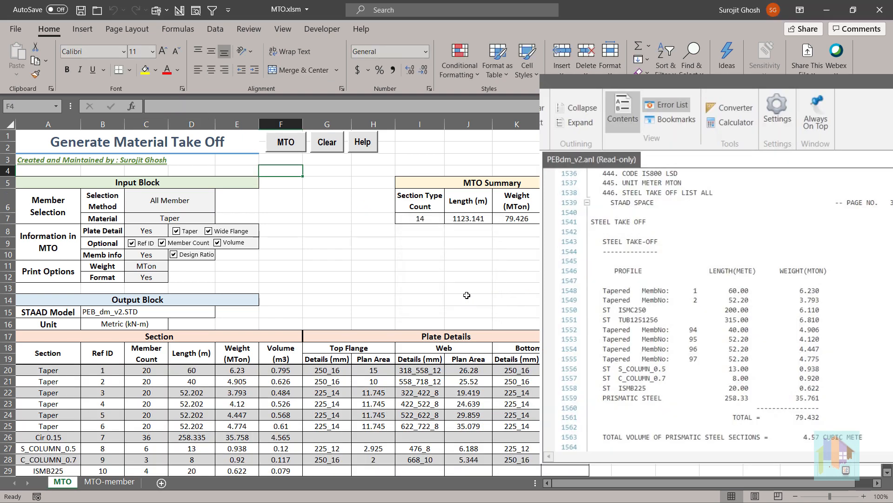
pyautogui.scroll(-1, 467, 295)
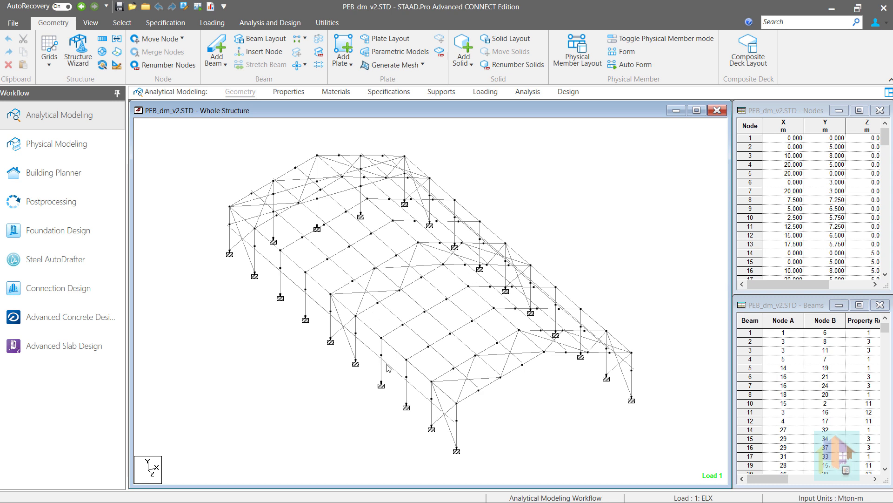
# Switch to STAAD.Pro and select a diagonal bracing member at the front corner of the frame.
pyautogui.click(440, 403)
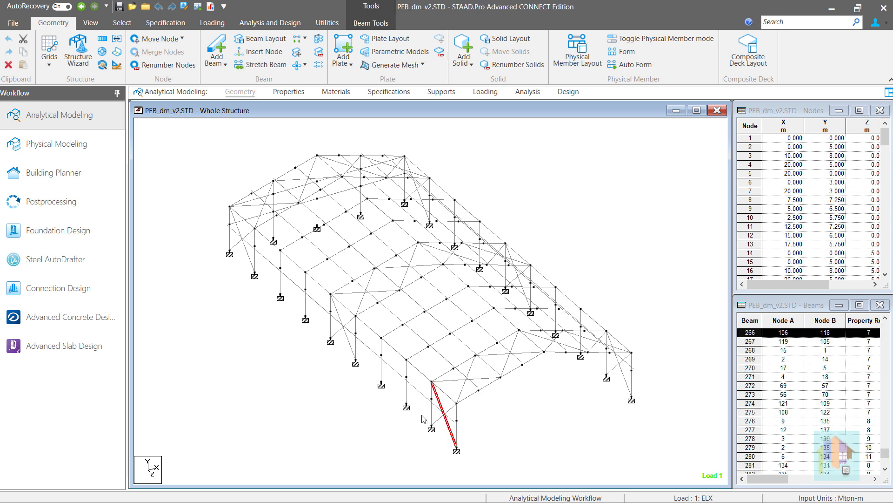
pyautogui.click(420, 372)
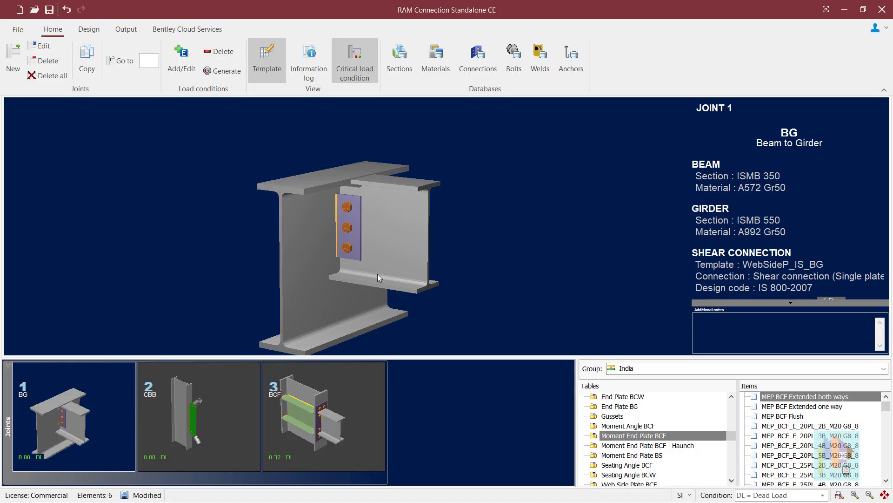
# Switch to RAM Connection and examine the 3D models of the BG, CBB and BCF joints.
pyautogui.moveTo(361, 273)
pyautogui.mouseDown()
pyautogui.moveTo(344, 274)
pyautogui.moveTo(355, 273)
pyautogui.moveTo(342, 256)
pyautogui.moveTo(343, 274)
pyautogui.moveTo(354, 265)
pyautogui.mouseUp()
pyautogui.click(333, 412)
pyautogui.click(225, 372)
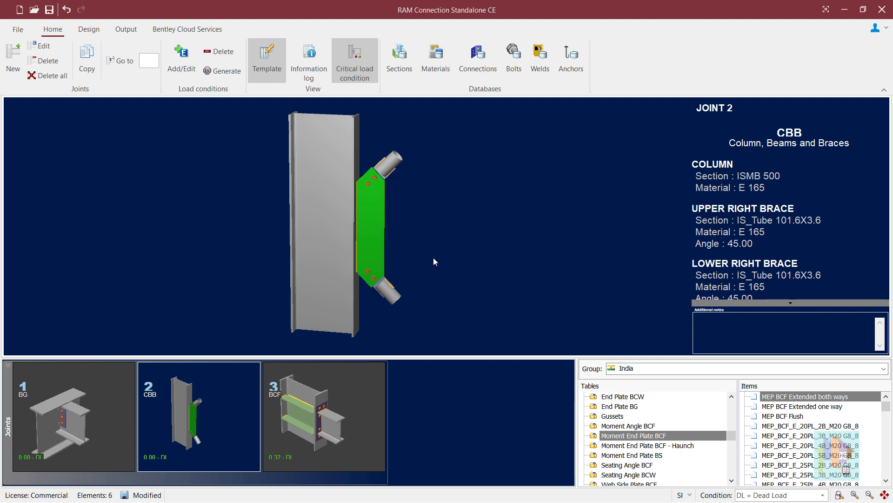
pyautogui.click(353, 414)
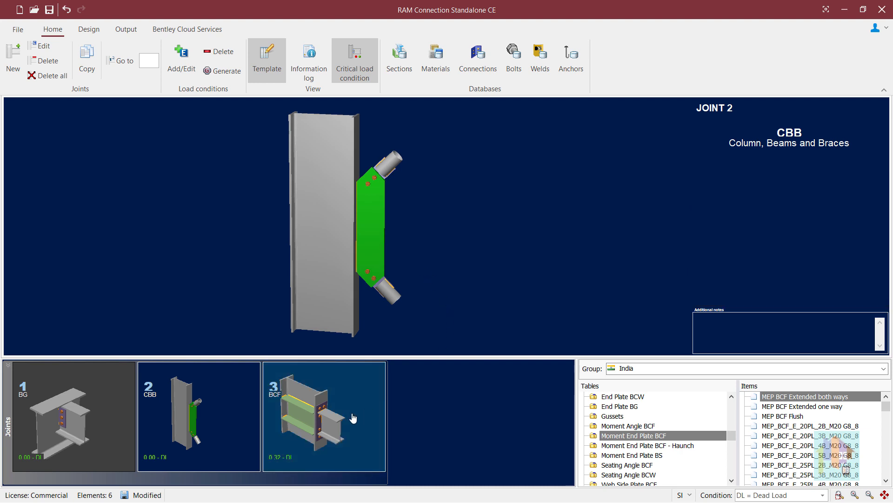
pyautogui.moveTo(394, 277)
pyautogui.mouseDown()
pyautogui.moveTo(338, 277)
pyautogui.moveTo(393, 281)
pyautogui.mouseUp()
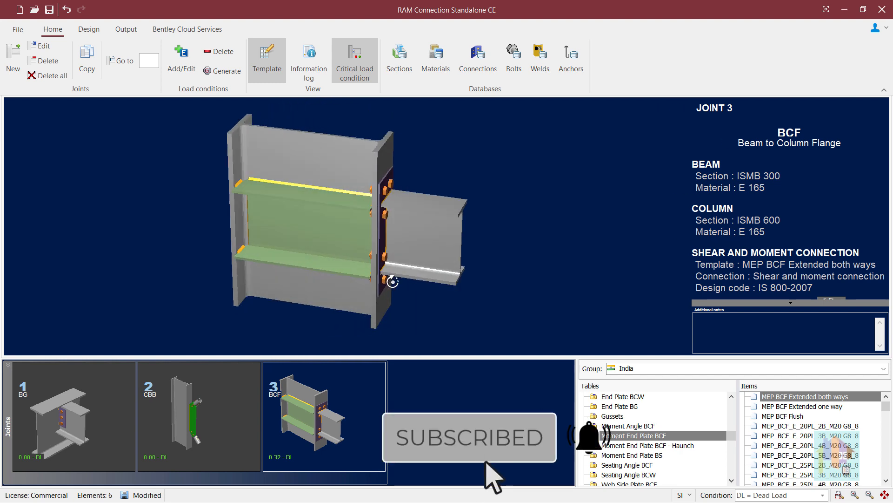
pyautogui.click(113, 418)
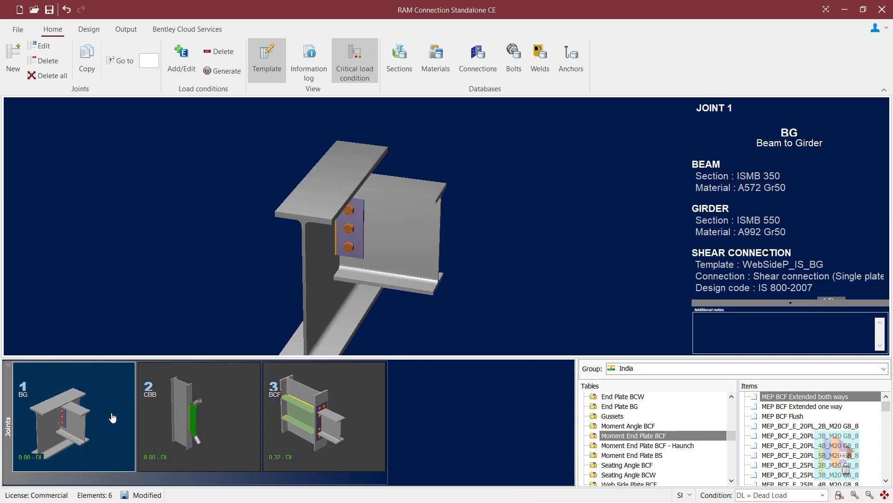
pyautogui.moveTo(348, 285); pyautogui.dragTo(337, 265)
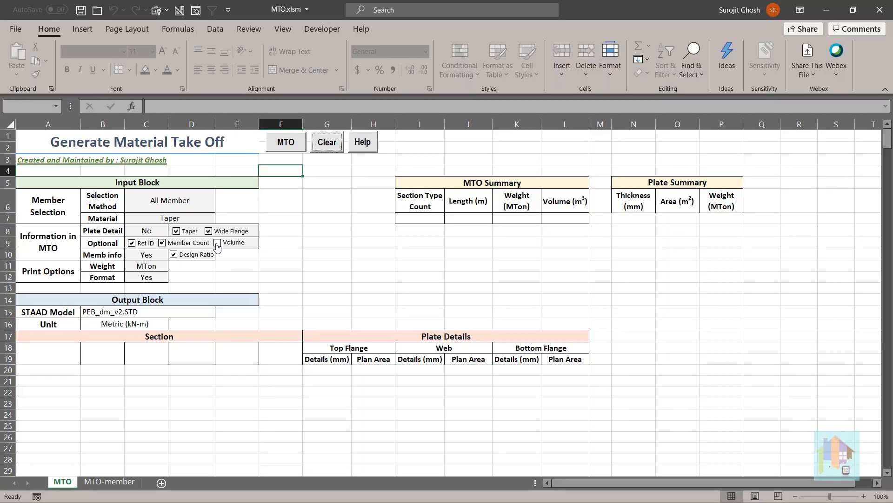
# Switch to Excel, set Plate Detail to Yes, include Volume, and exclude Member Count from the take-off.
pyautogui.click(163, 230)
pyautogui.click(173, 231)
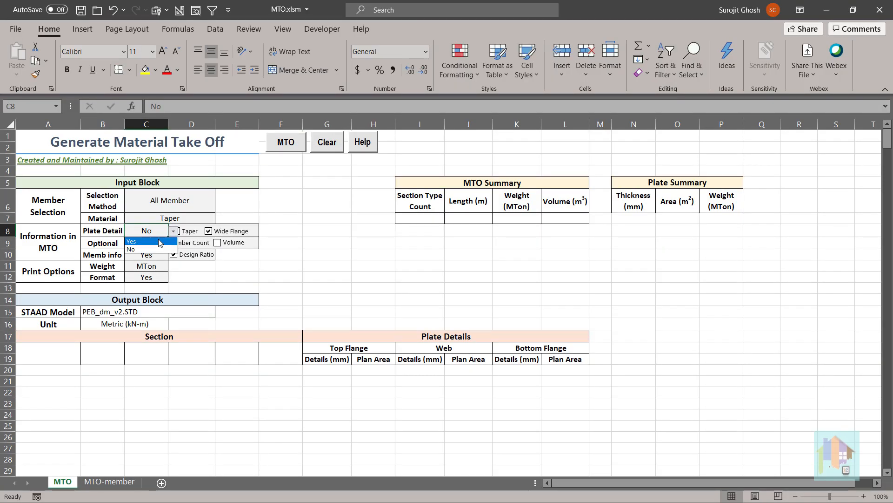
pyautogui.click(161, 243)
pyautogui.click(218, 243)
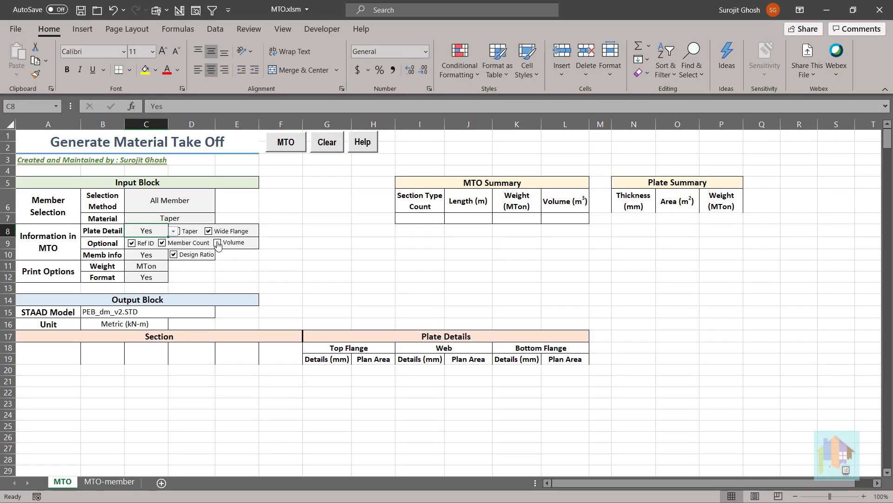
pyautogui.click(162, 243)
# Set the take-off's weight unit to kg and generate the MTO for all members.
pyautogui.click(161, 266)
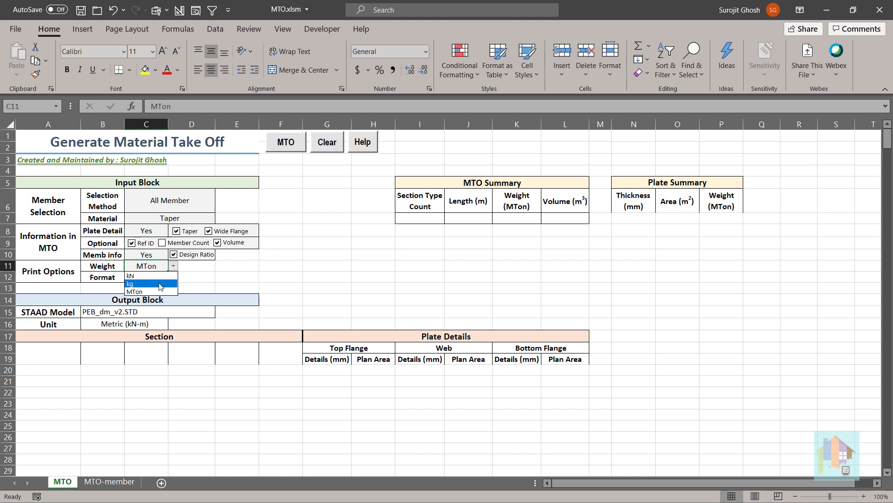
pyautogui.click(158, 283)
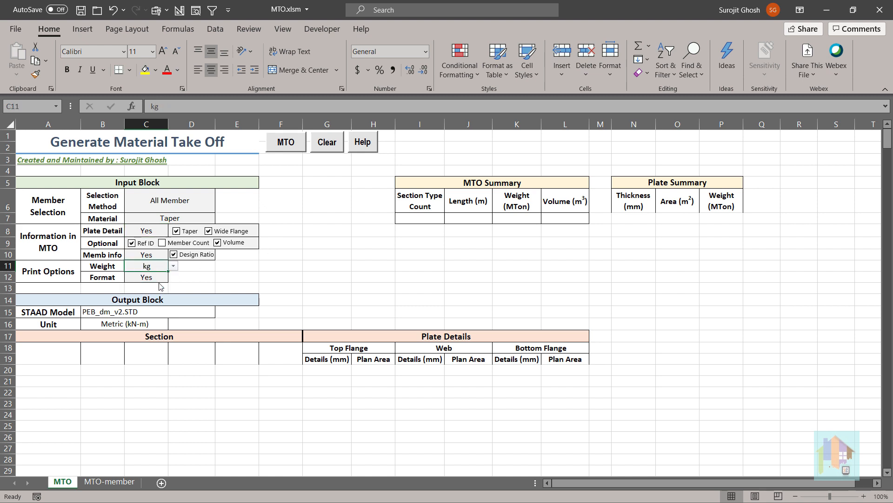
pyautogui.click(288, 147)
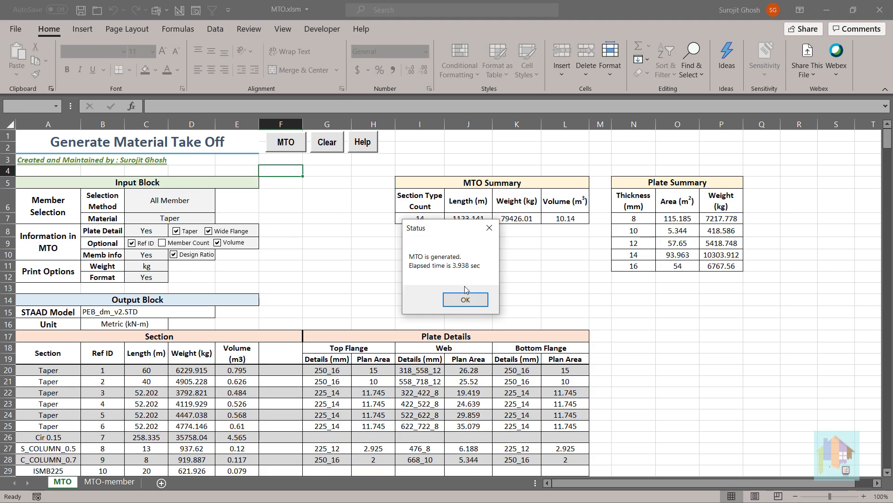
pyautogui.click(465, 299)
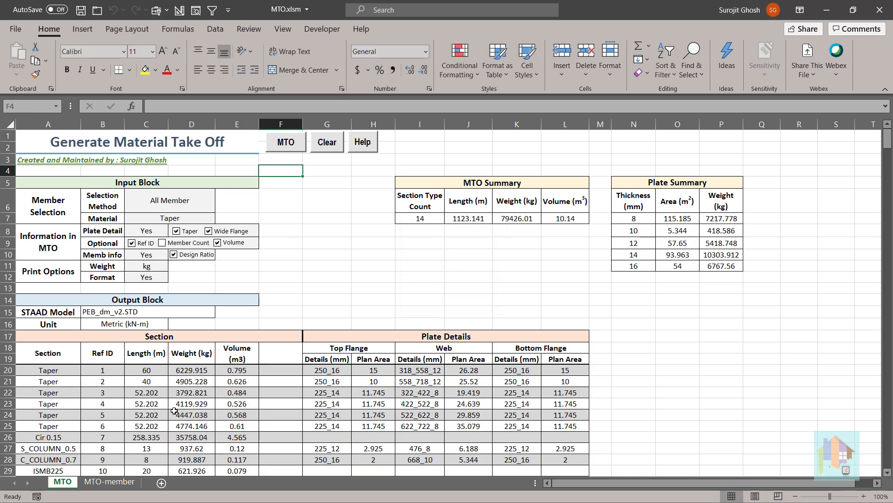